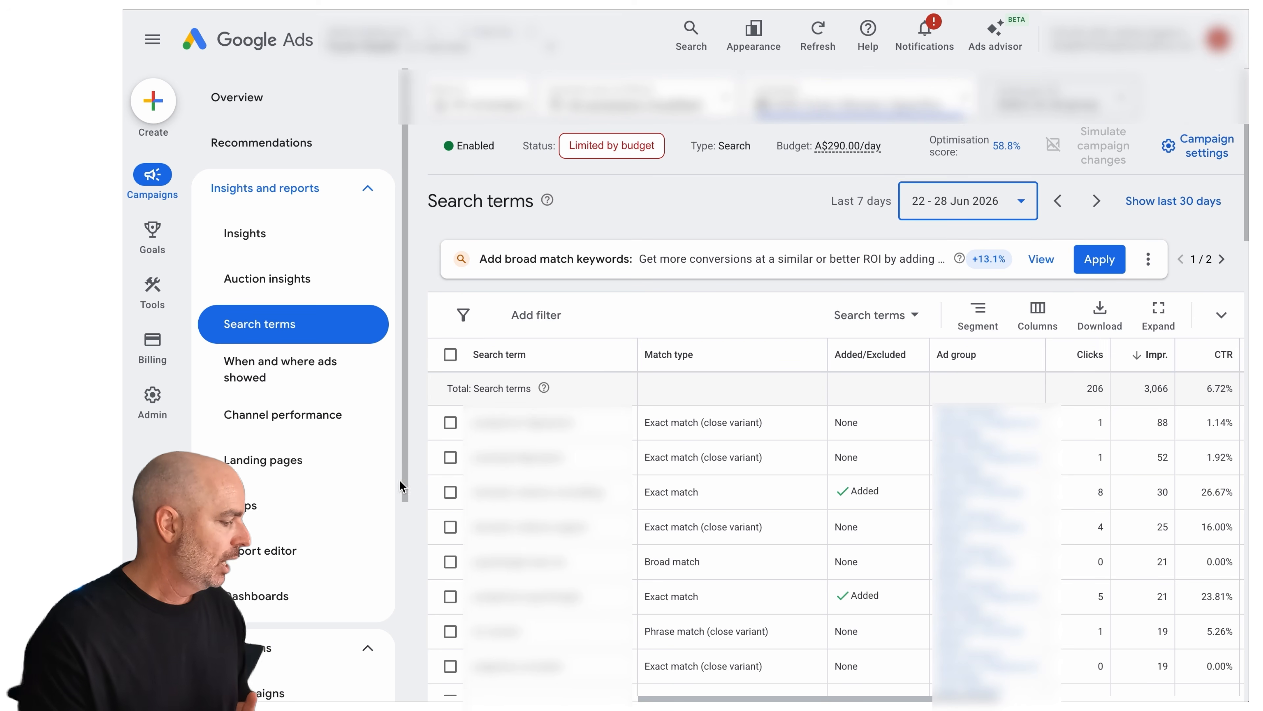
# Open the campaign's change history for the last 30 days and review the changes made
pyautogui.scroll(-5, 368, 491)
pyautogui.scroll(-1, 298, 622)
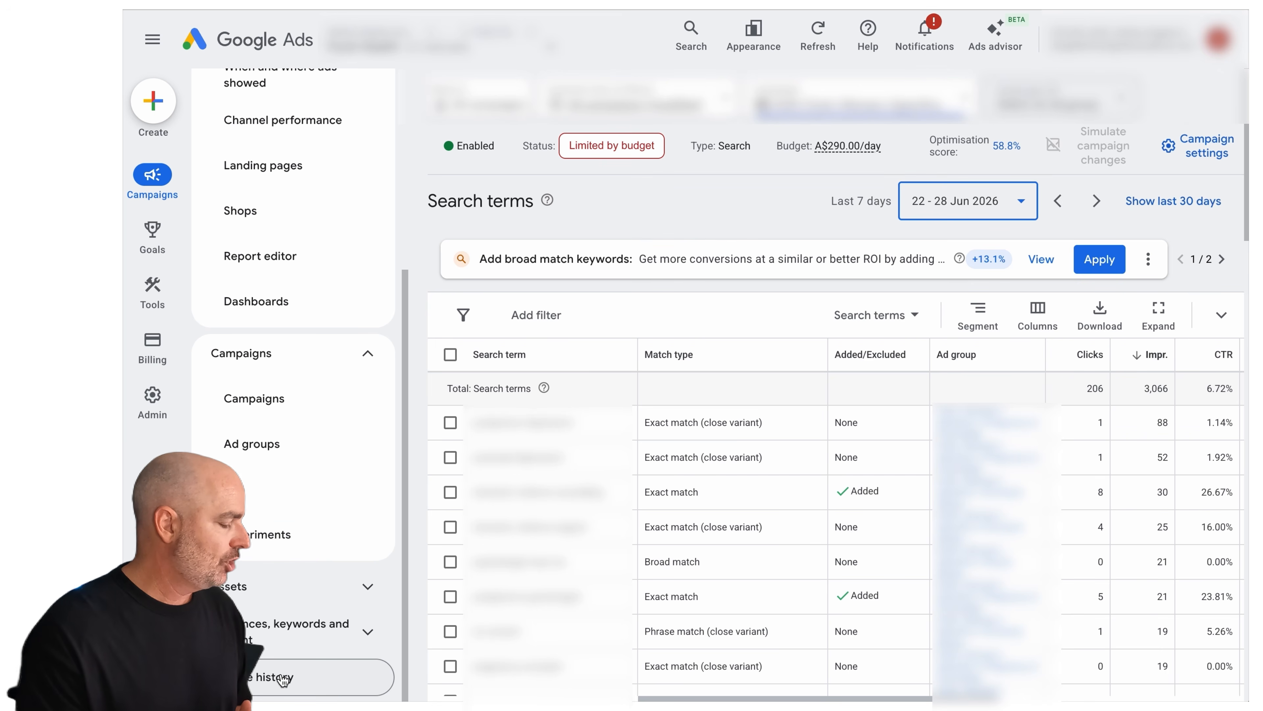
pyautogui.click(284, 677)
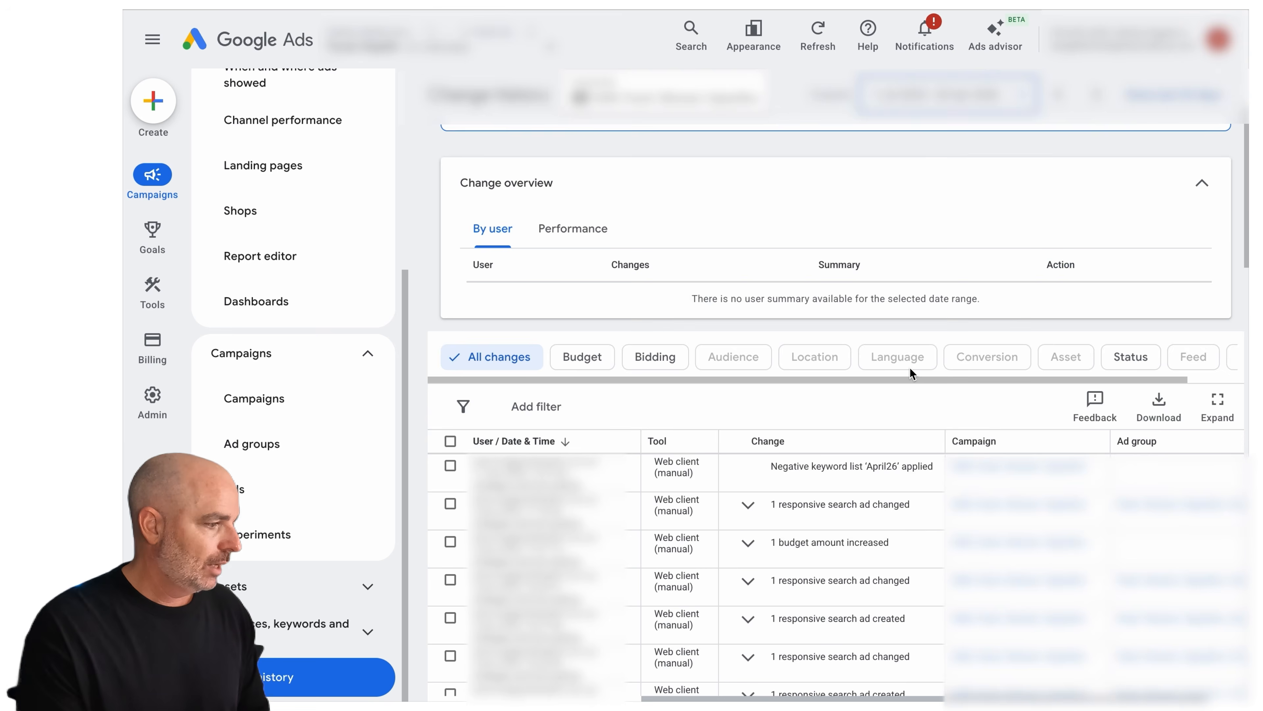
pyautogui.scroll(3, 910, 367)
pyautogui.click(1136, 195)
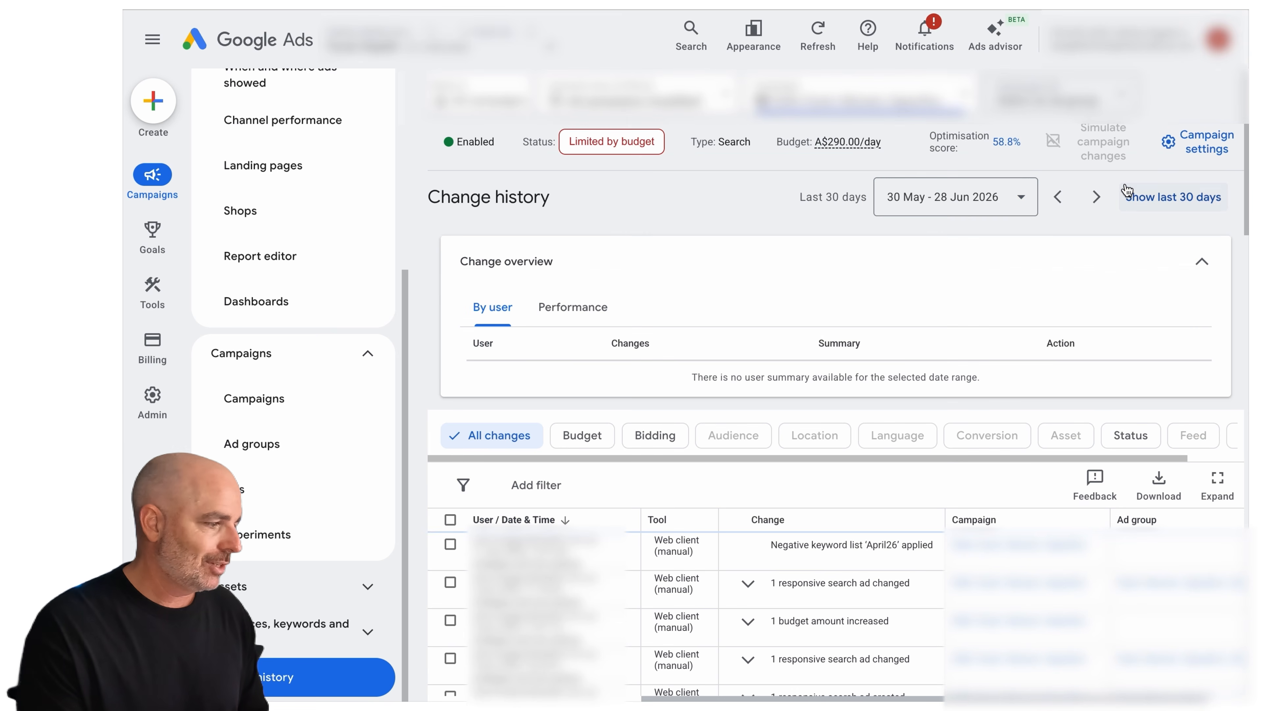
pyautogui.click(1202, 261)
pyautogui.click(1202, 262)
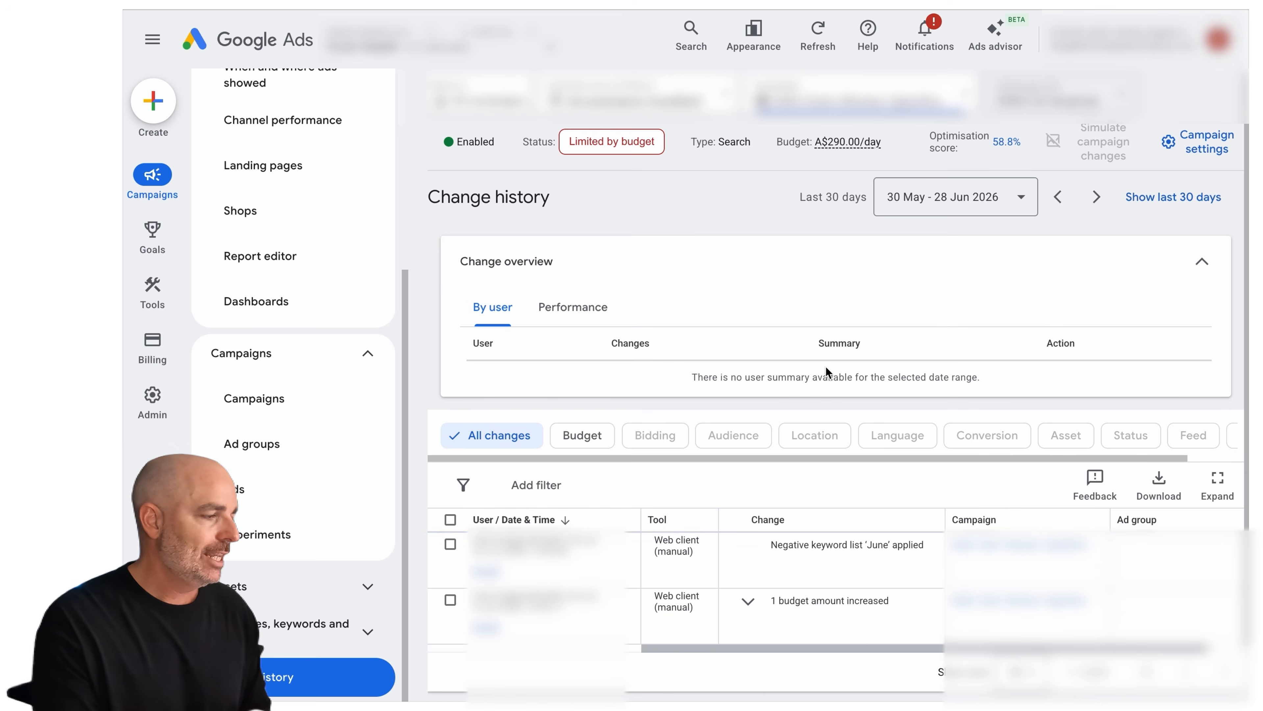
pyautogui.scroll(-1, 748, 448)
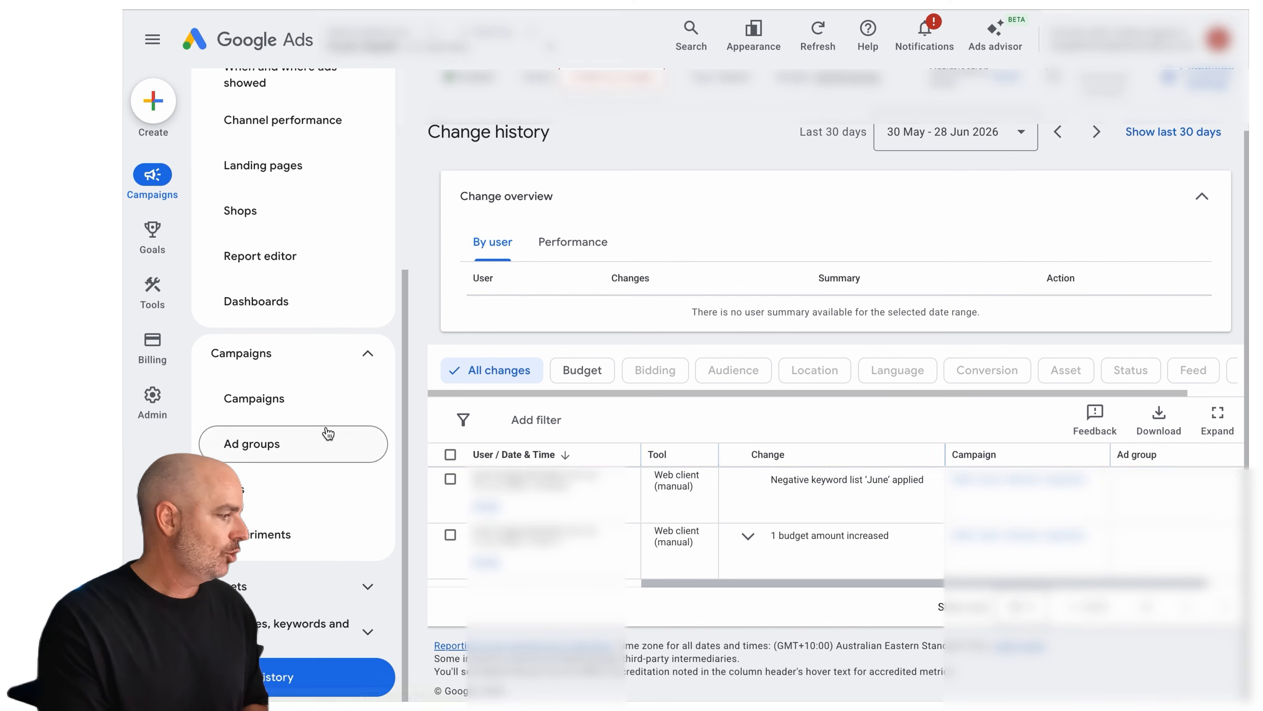
# Return to the campaign's search terms report and set its date range to the last 7 days
pyautogui.click(159, 3)
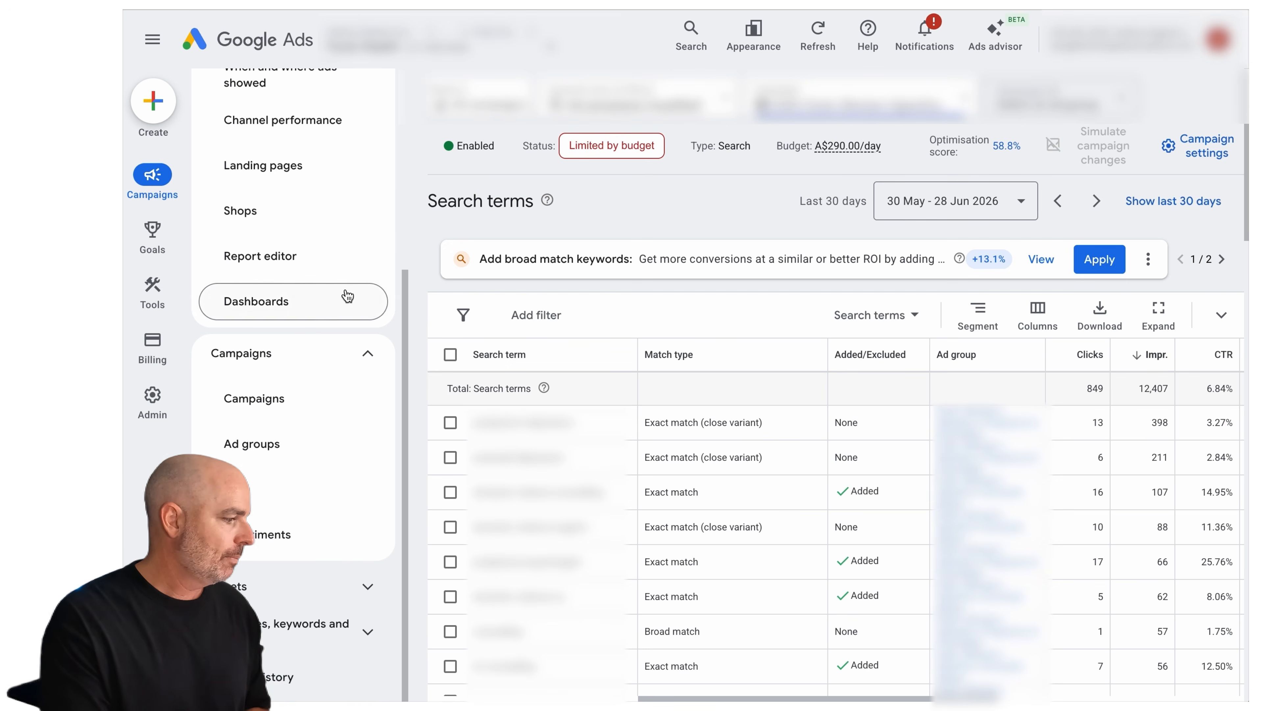
pyautogui.click(916, 200)
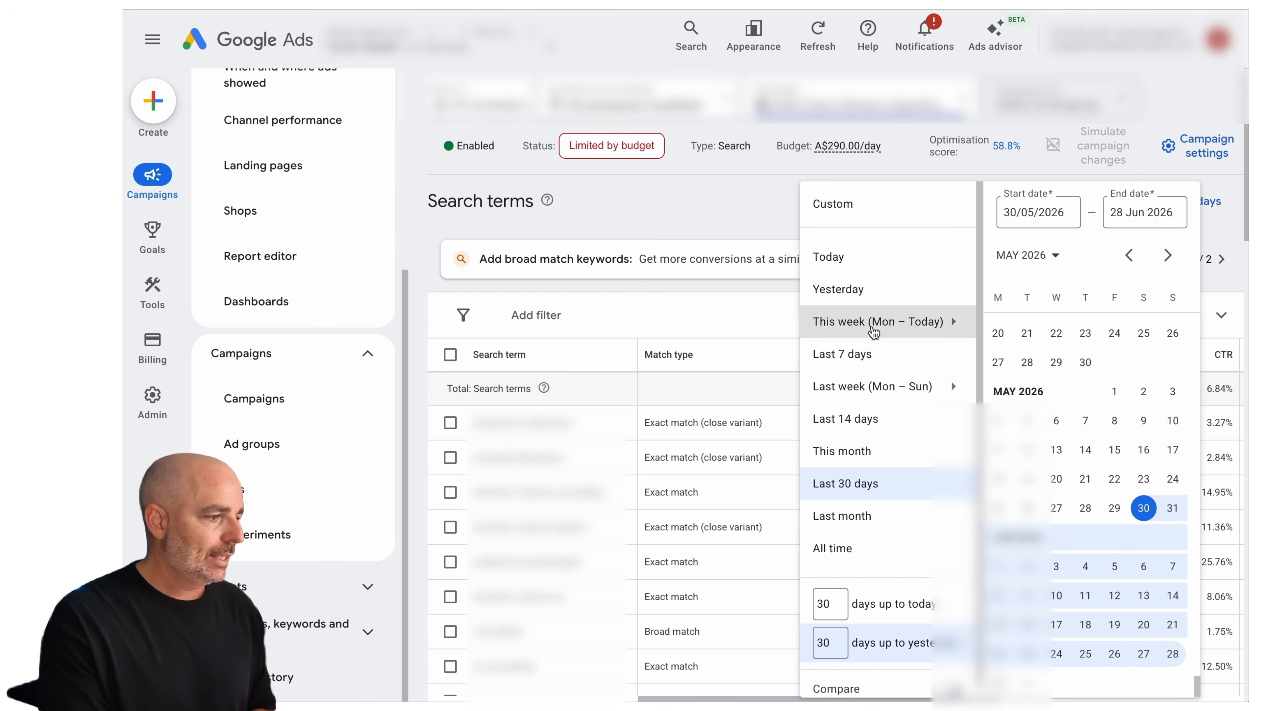
pyautogui.click(867, 365)
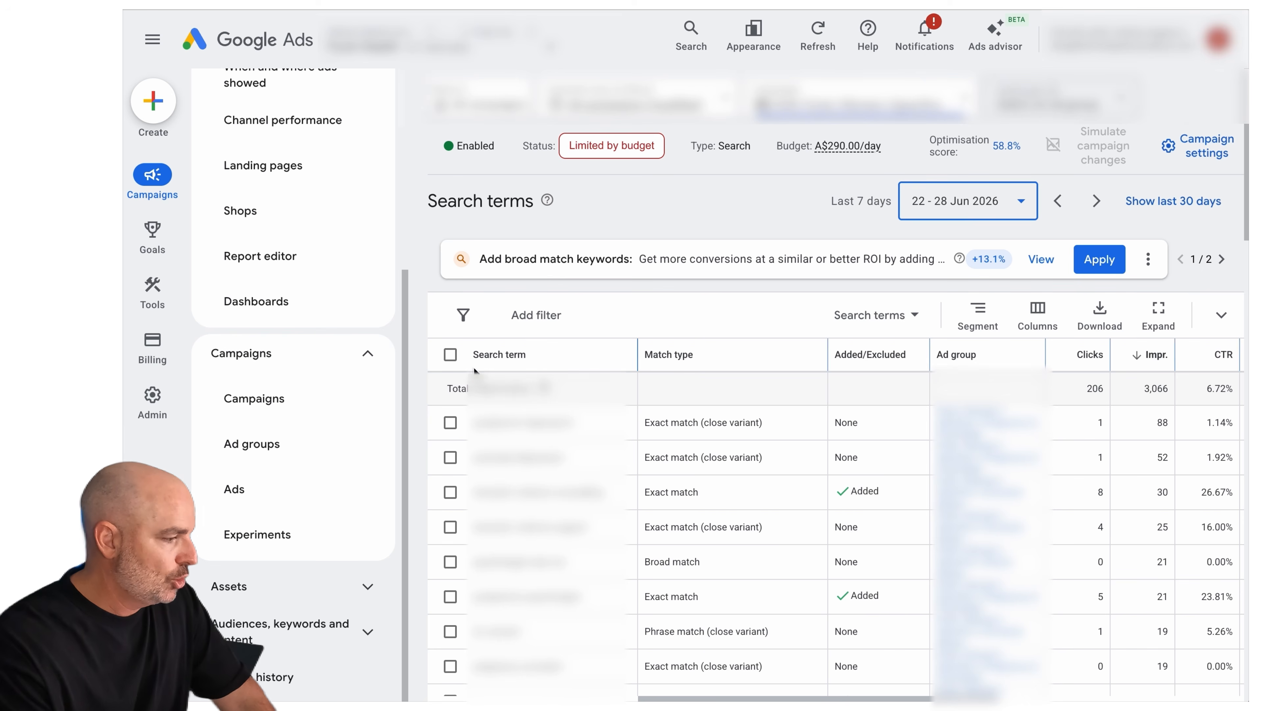
pyautogui.scroll(-1, 452, 411)
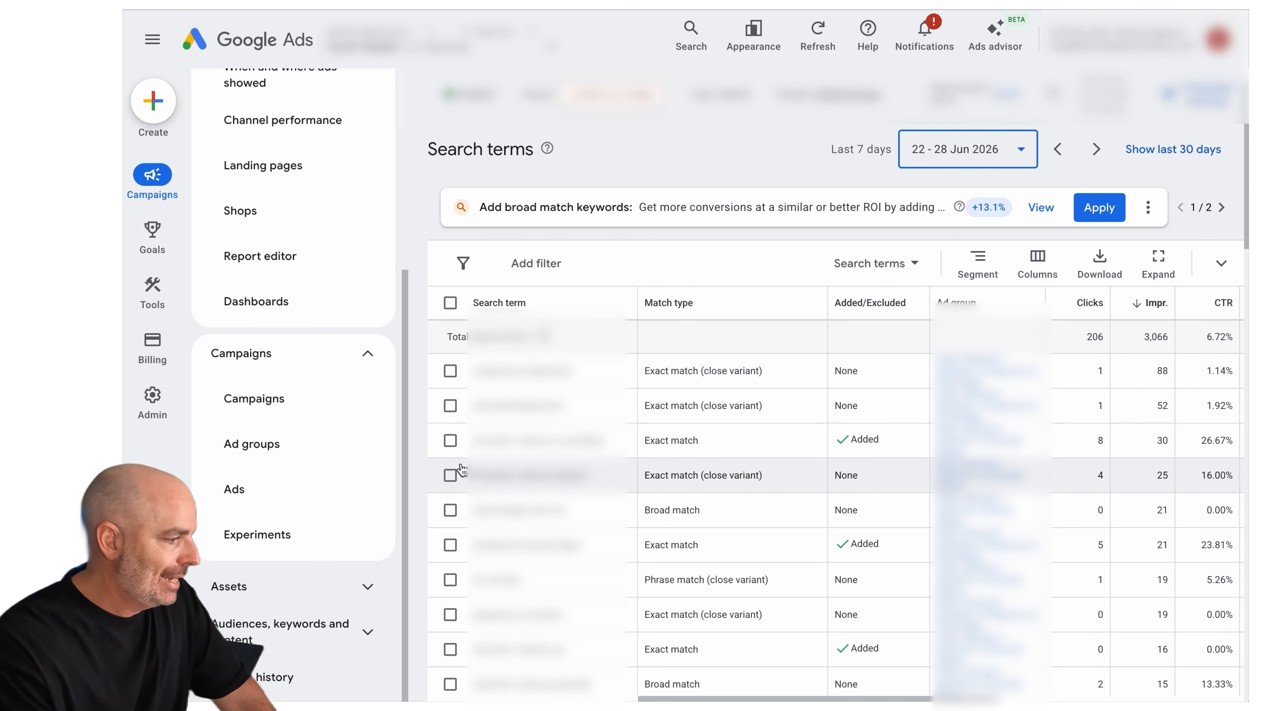
pyautogui.scroll(-1, 461, 470)
pyautogui.scroll(3, 460, 470)
# Narrow the search terms report to the second ad group in the campaign's list and review its search terms
pyautogui.click(1050, 109)
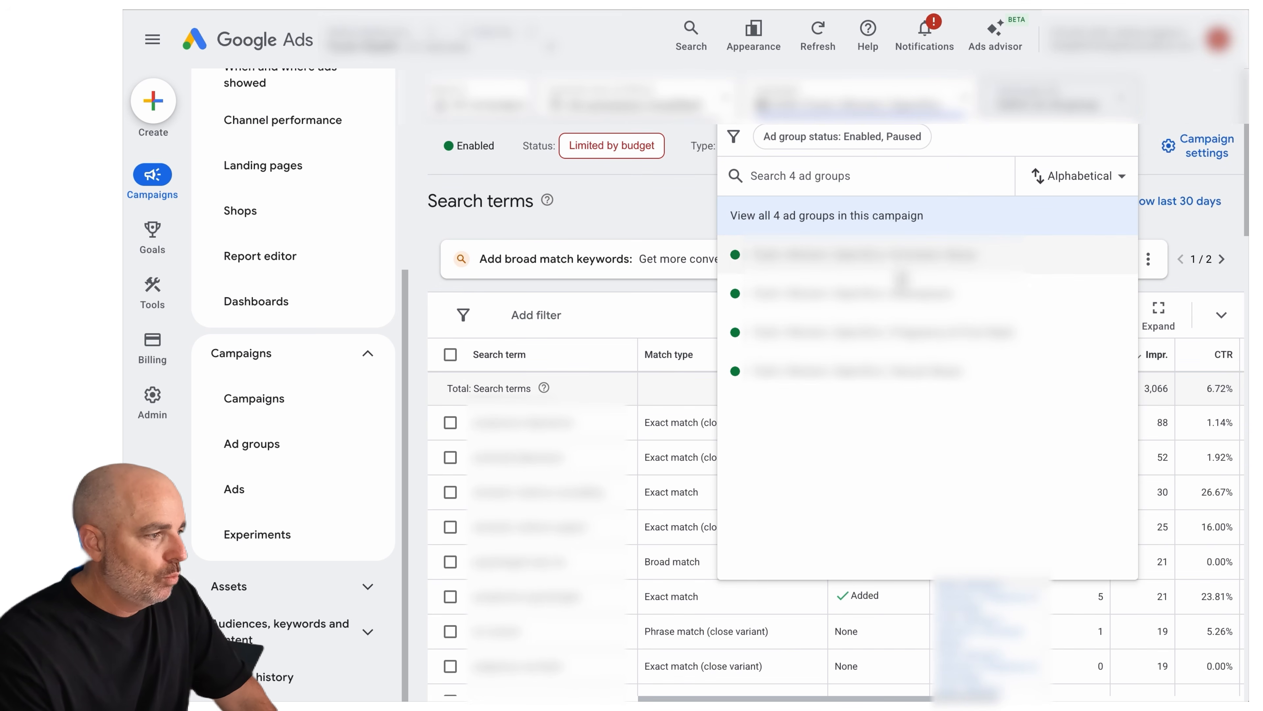
pyautogui.click(898, 295)
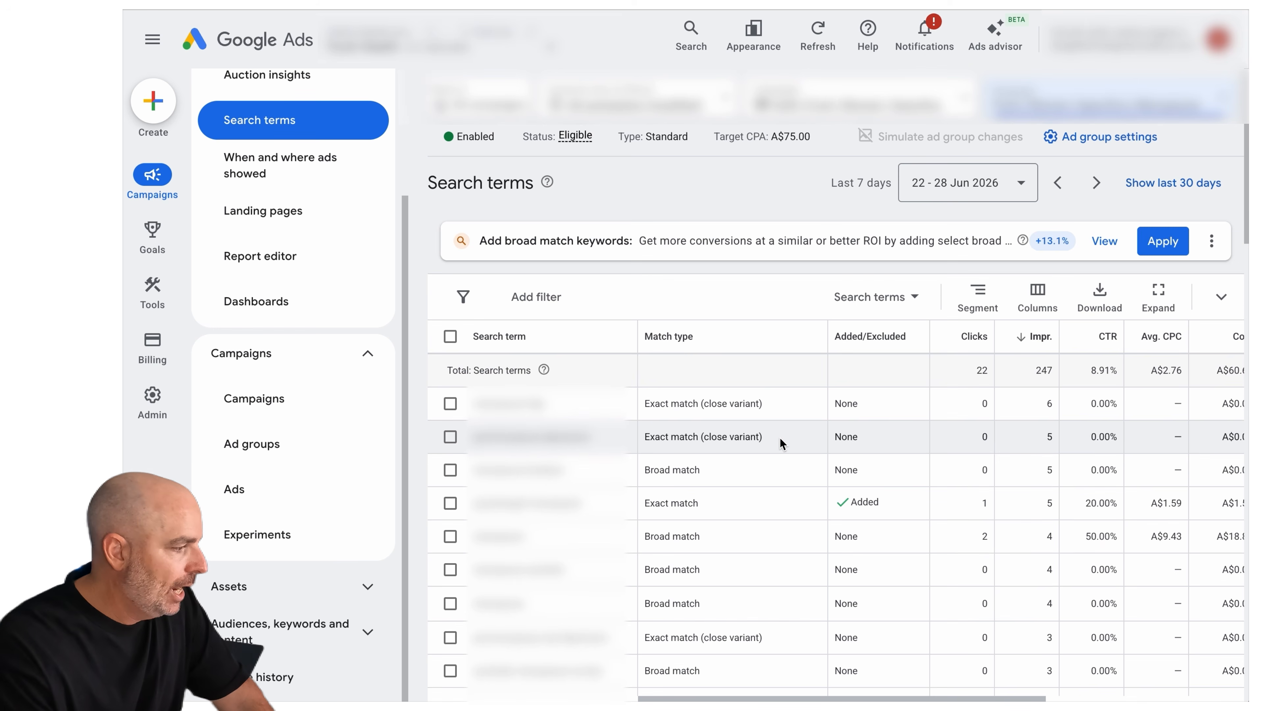
pyautogui.scroll(-2, 781, 437)
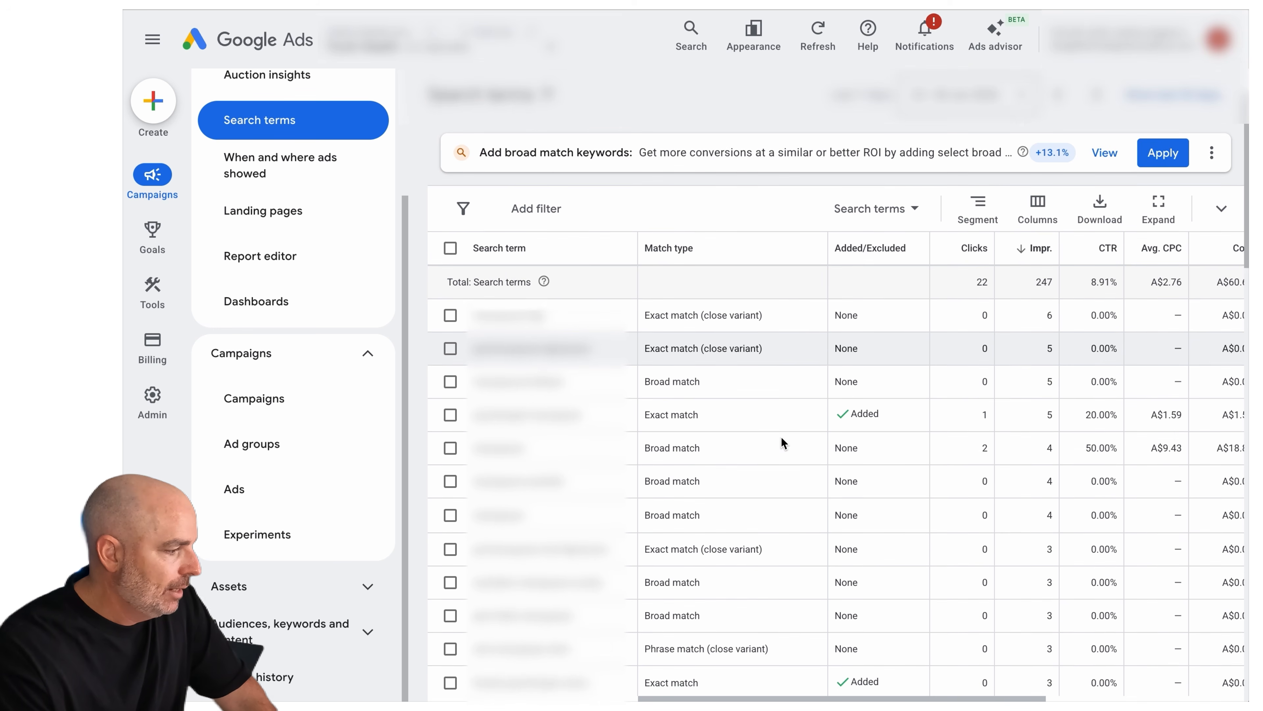
pyautogui.scroll(-2, 780, 436)
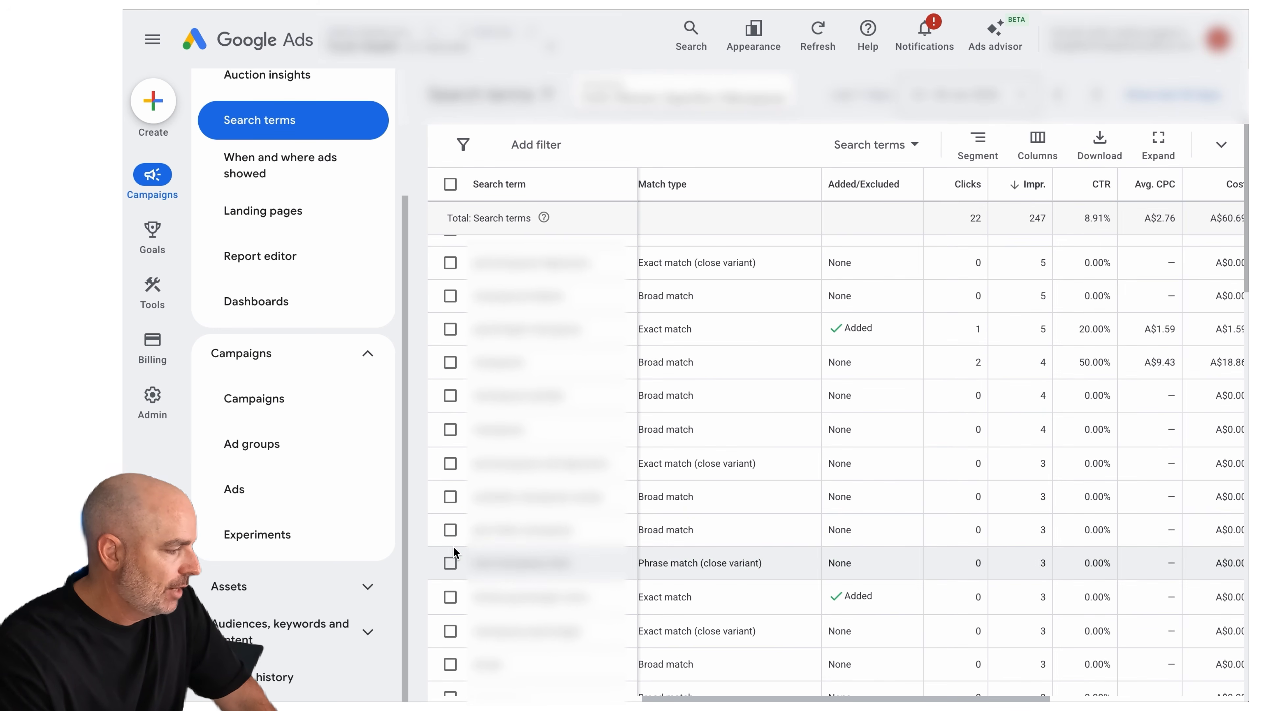
# Select an irrelevant broad match search term and prepare it as a negative keyword for the April26 negative keyword list
pyautogui.click(447, 537)
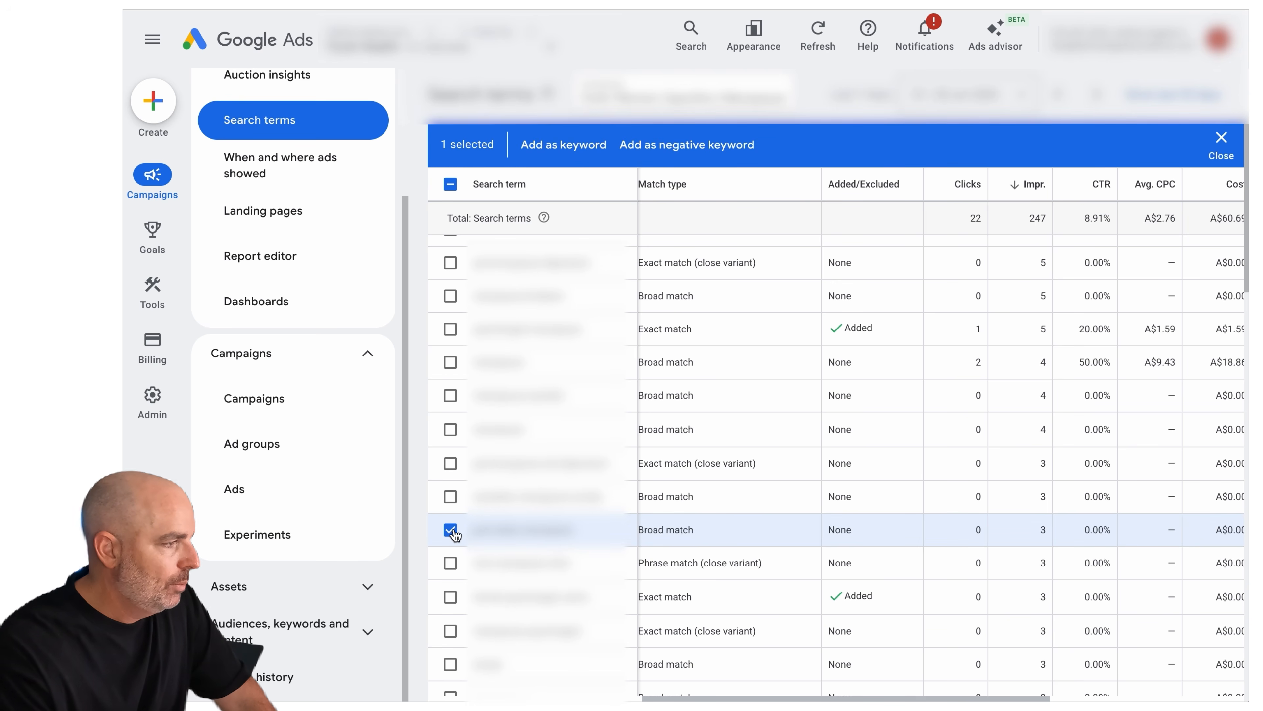
pyautogui.click(681, 146)
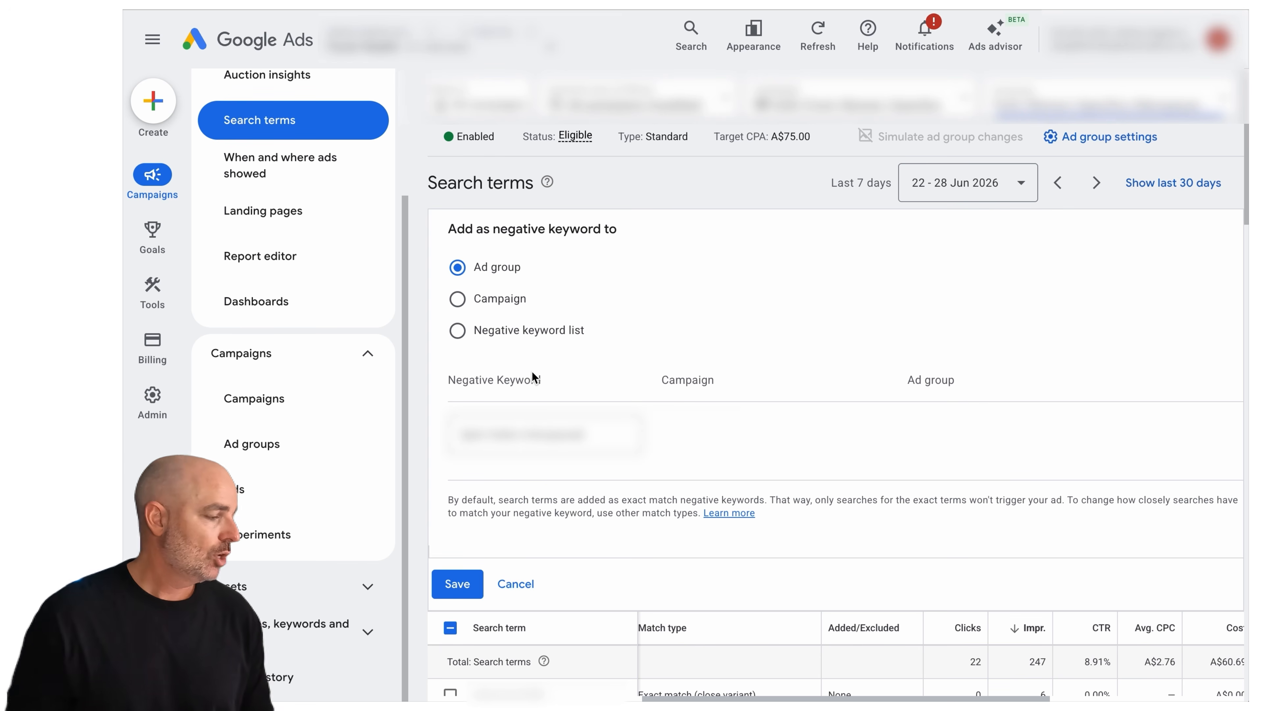
pyautogui.click(458, 331)
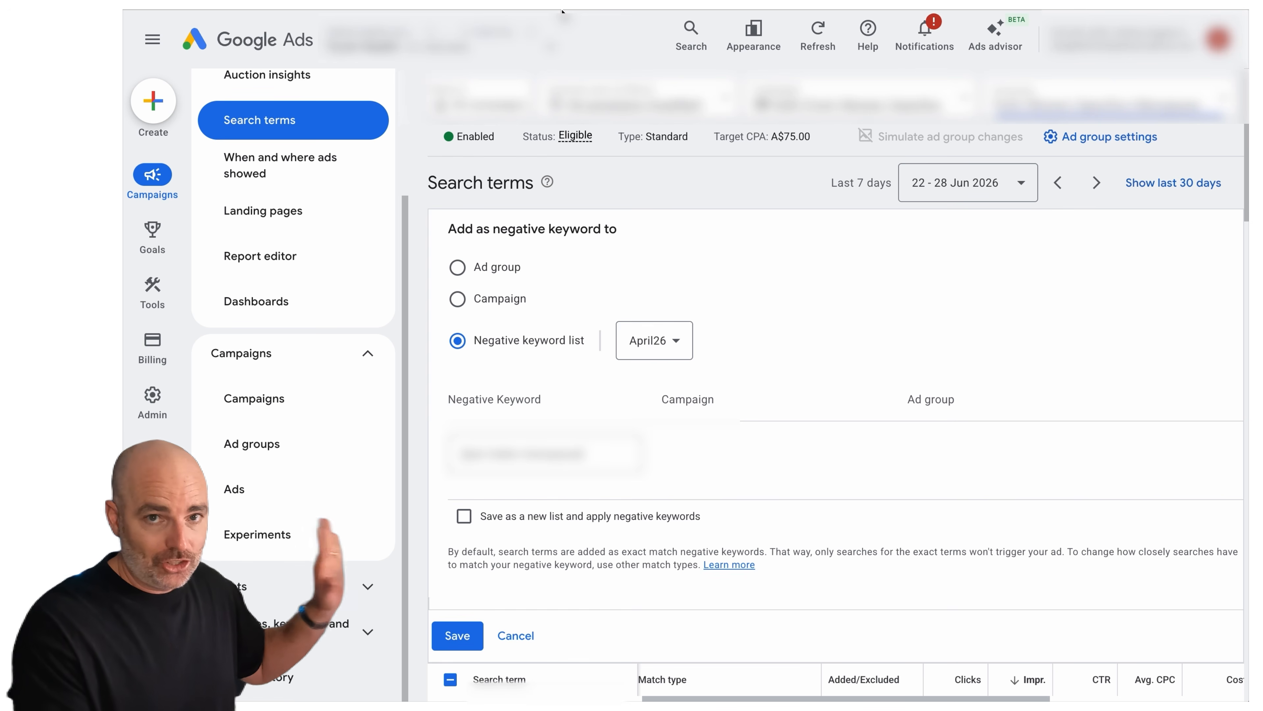
# Switch to the Optimisation Checklist | 2026 spreadsheet and review the tasks on the Performance Max and Search sheets
pyautogui.click(527, 3)
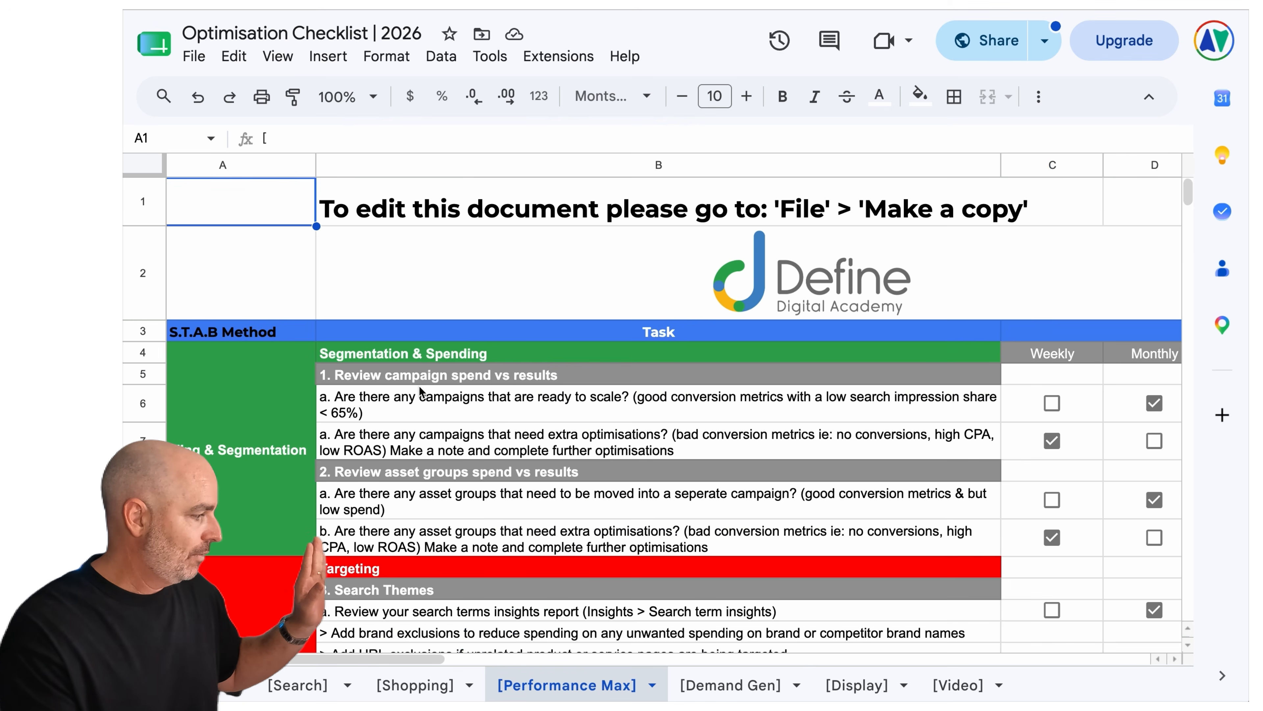
pyautogui.scroll(-10, 420, 390)
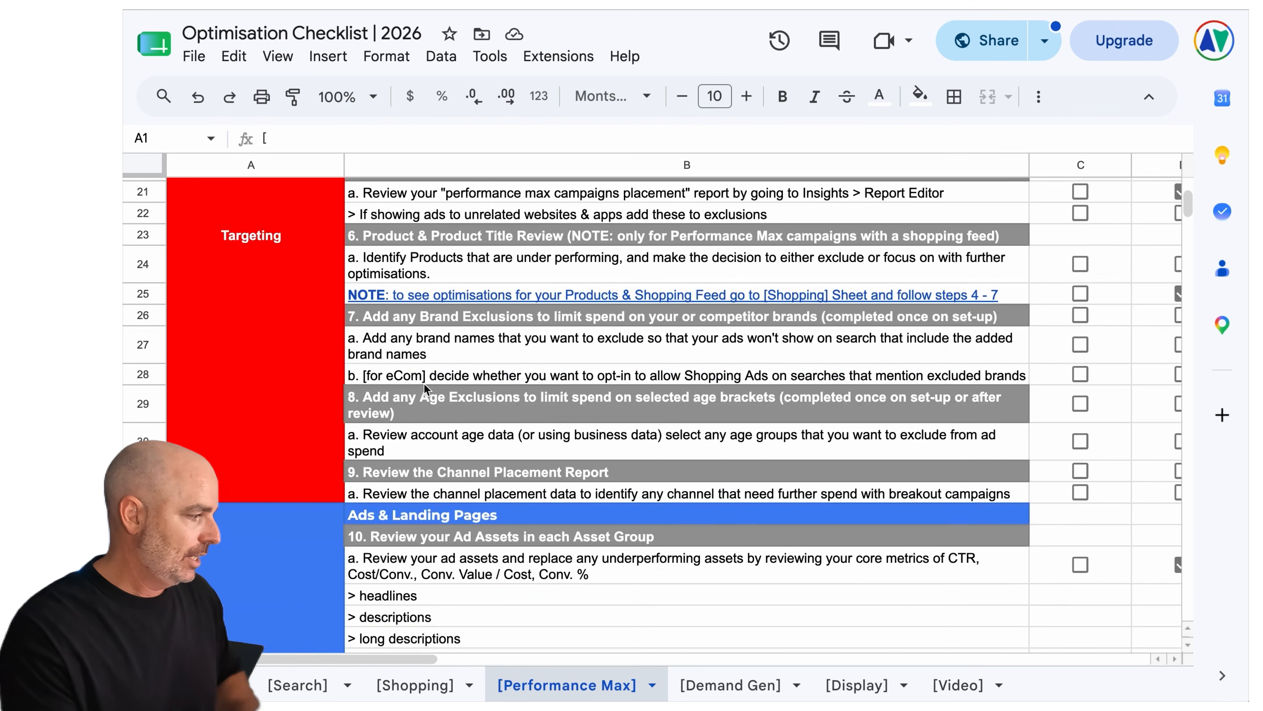
pyautogui.scroll(3, 425, 388)
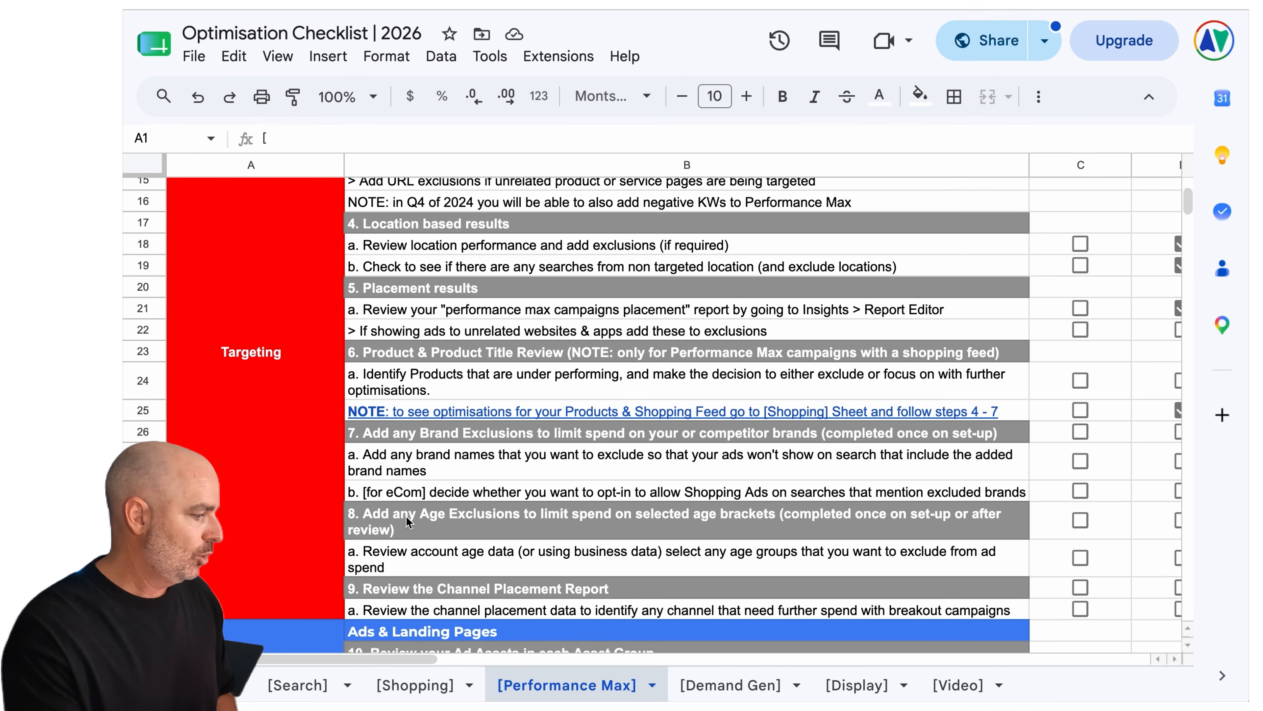
pyautogui.click(294, 684)
pyautogui.scroll(-5, 446, 617)
pyautogui.scroll(-3, 446, 617)
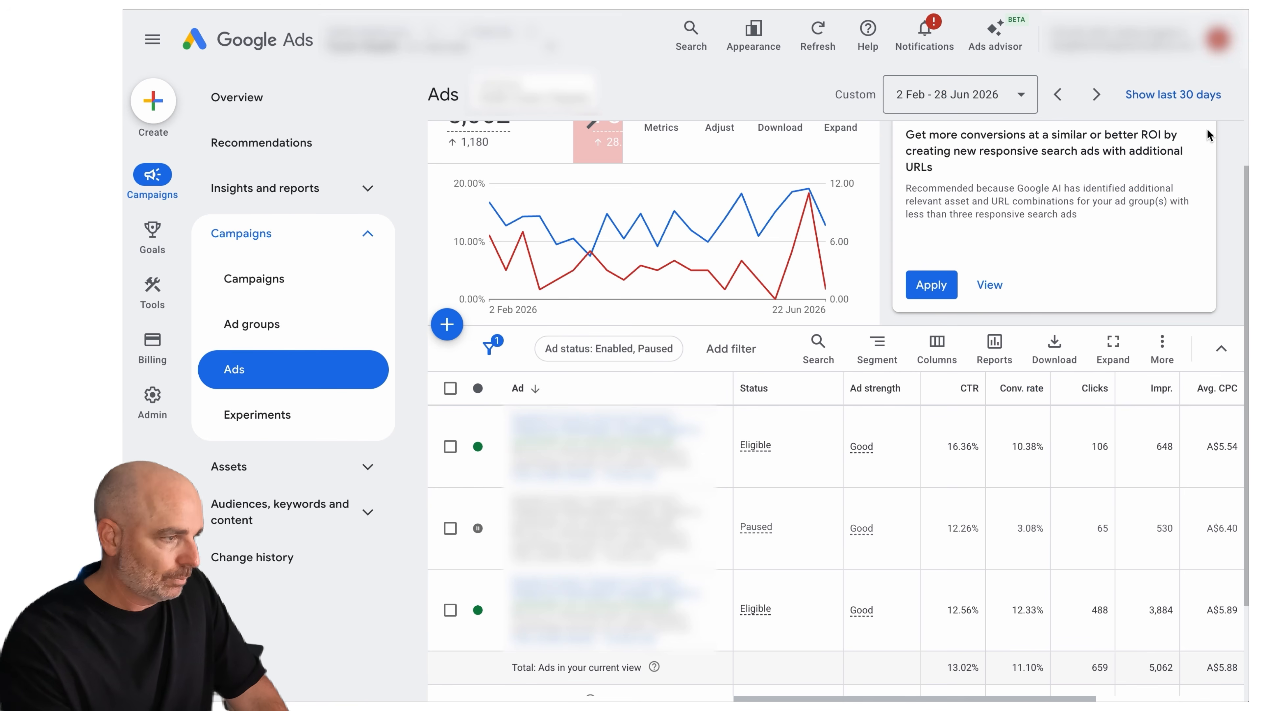
# In the Google Ads report of the ad group's ads, hide the side navigation and select the paused ad to examine its metrics
pyautogui.click(155, 42)
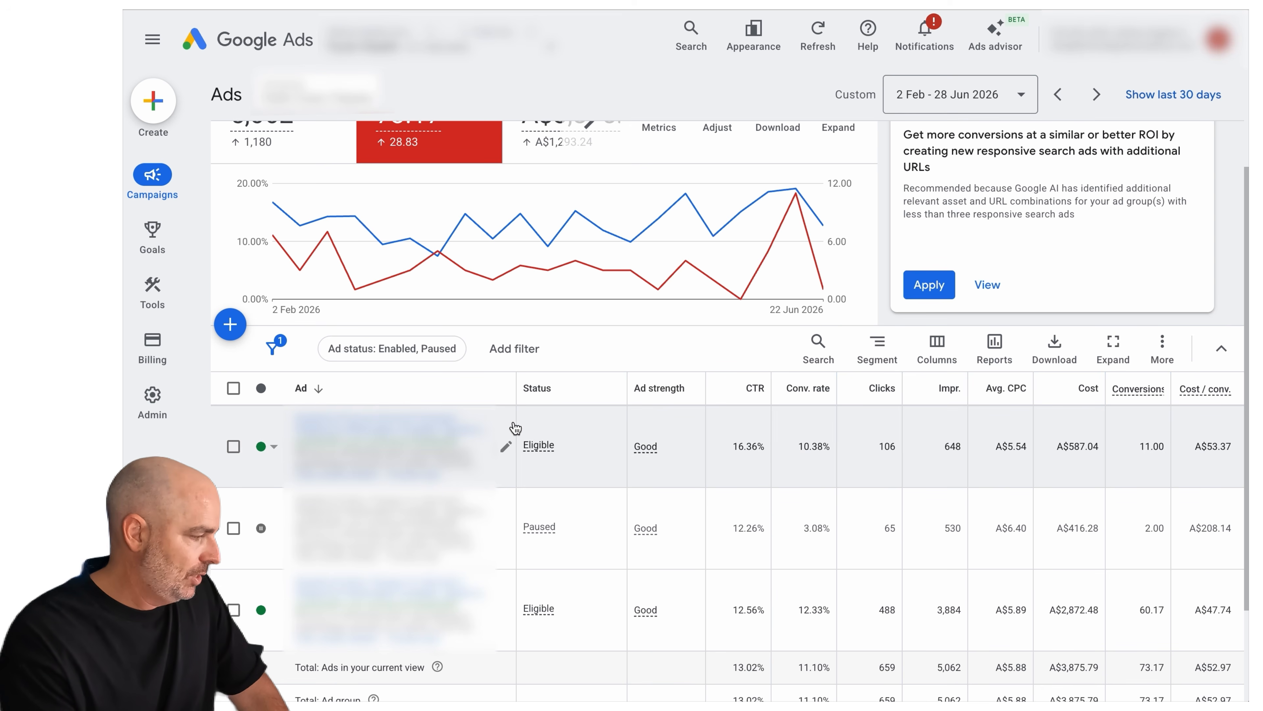
pyautogui.scroll(-1, 529, 440)
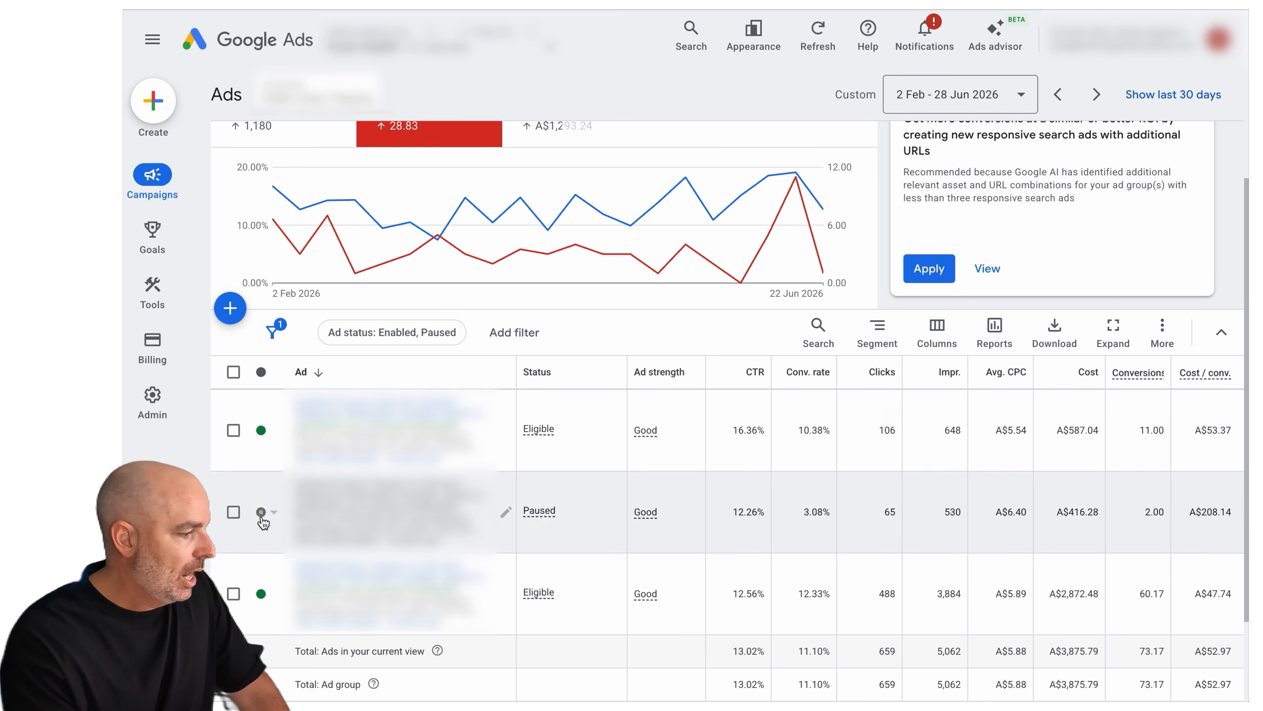
pyautogui.click(233, 512)
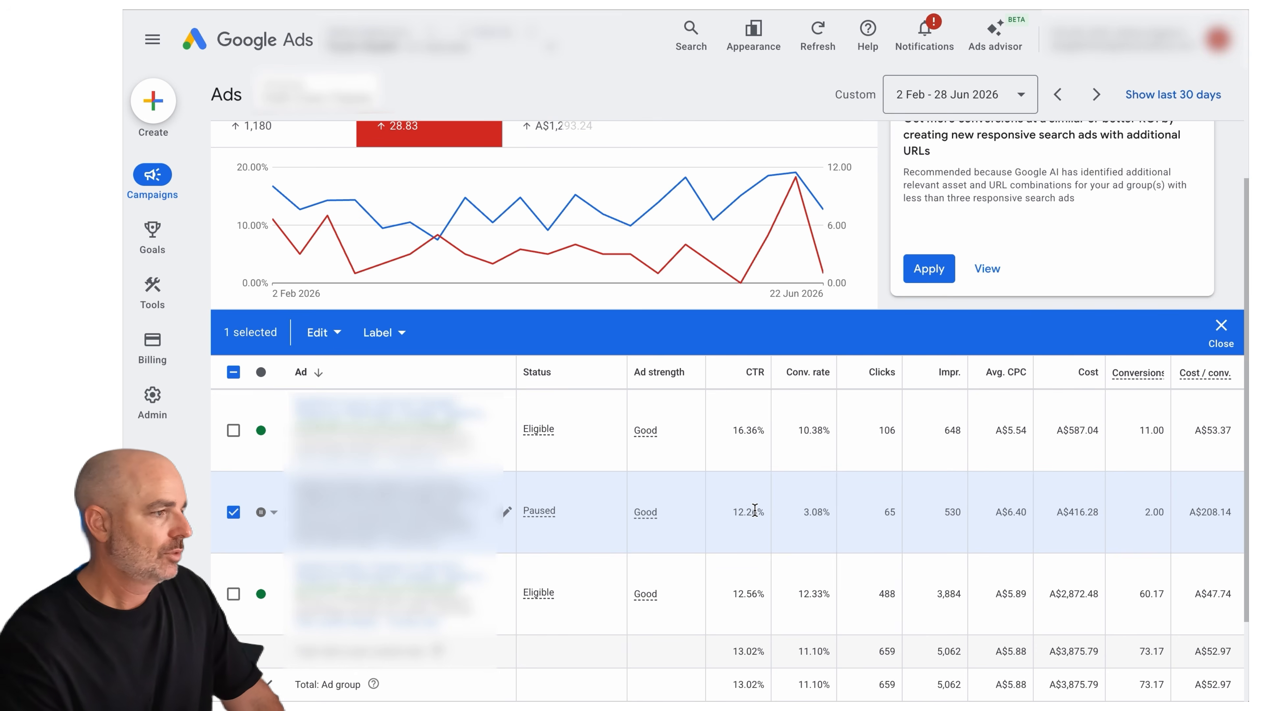
# Show the ad group's ads for the last 30 days, sorted by clicks
pyautogui.click(1138, 94)
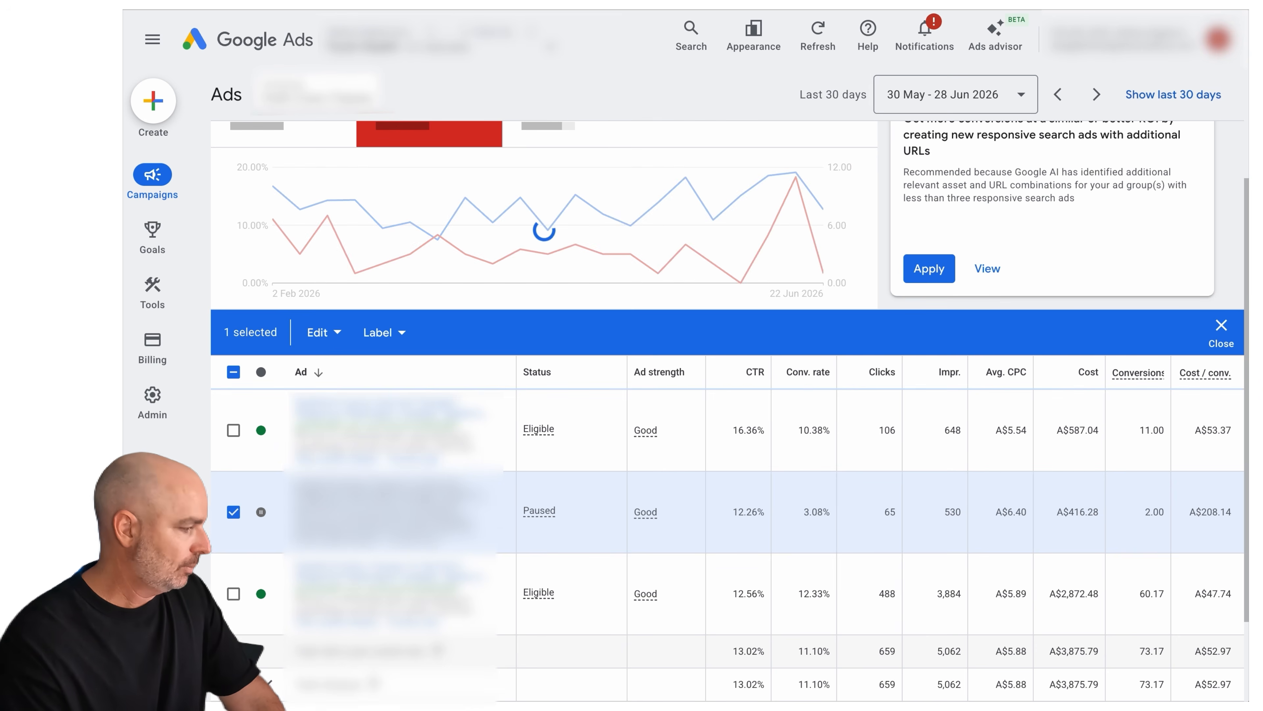
pyautogui.click(872, 458)
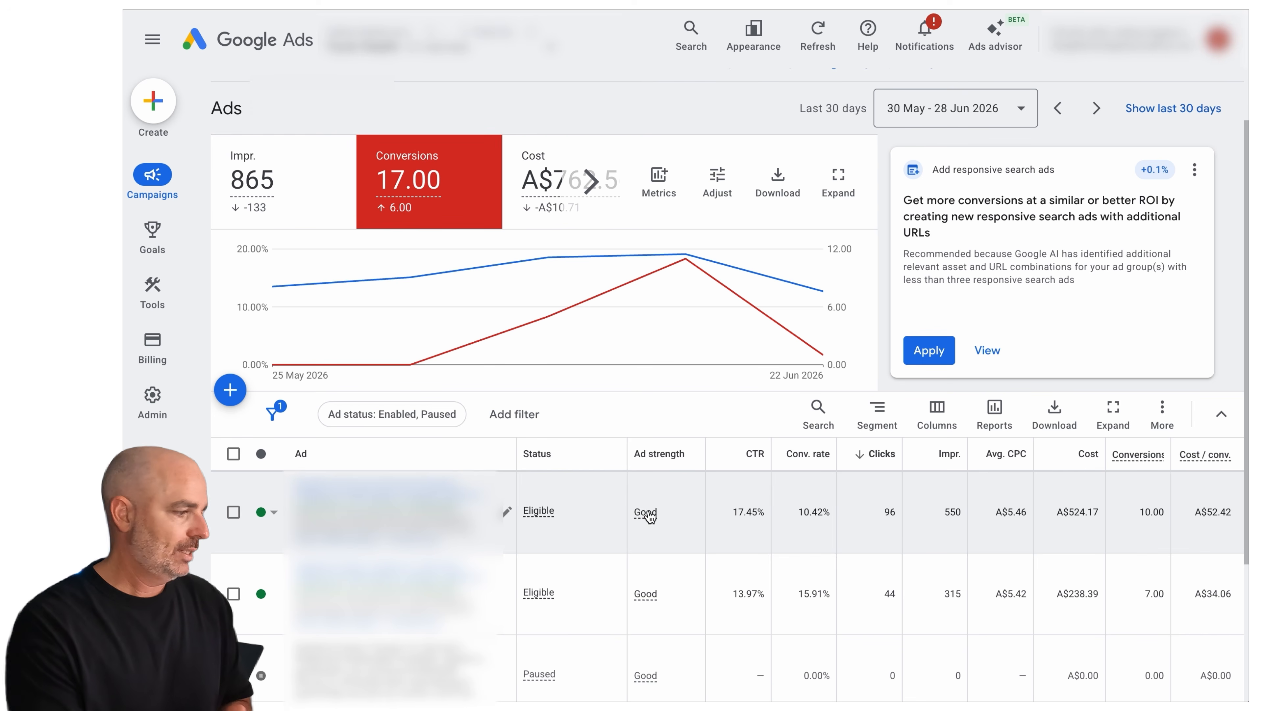
# Open the ad with the most clicks in the editor, review its content, and return to the ads list without saving
pyautogui.click(508, 513)
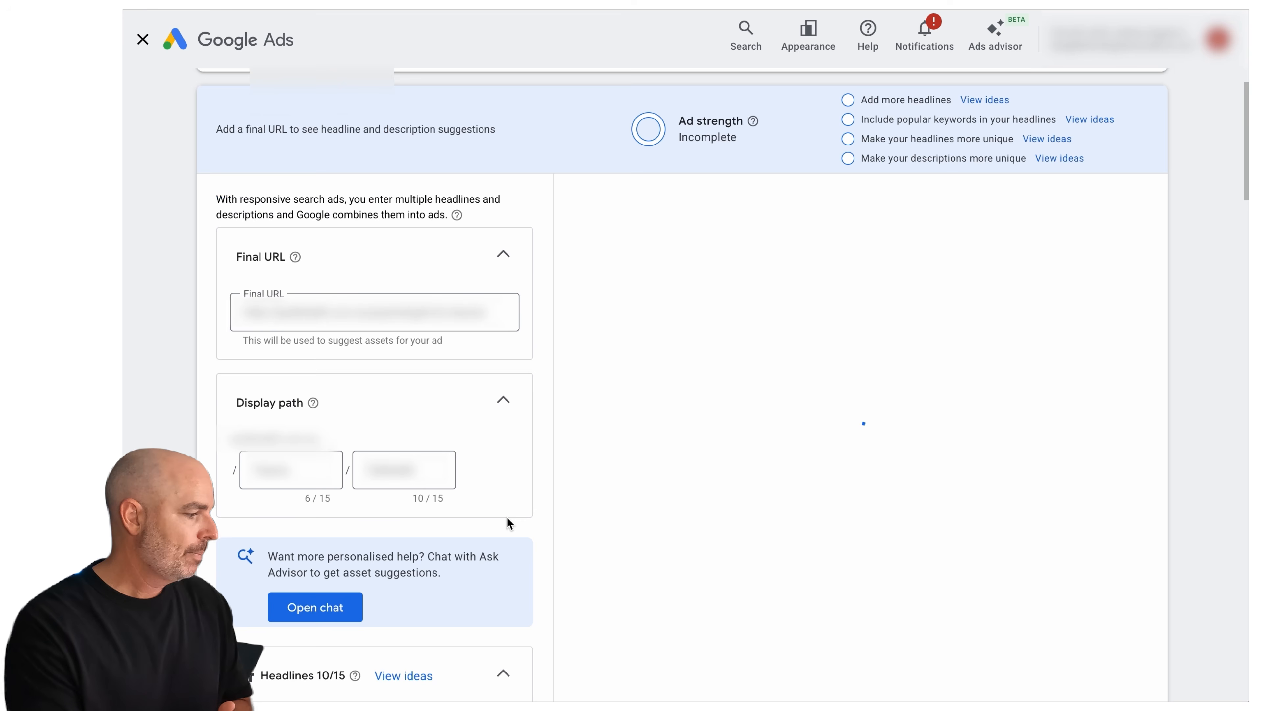
pyautogui.scroll(-5, 471, 524)
pyautogui.scroll(-10, 467, 523)
pyautogui.scroll(-5, 467, 523)
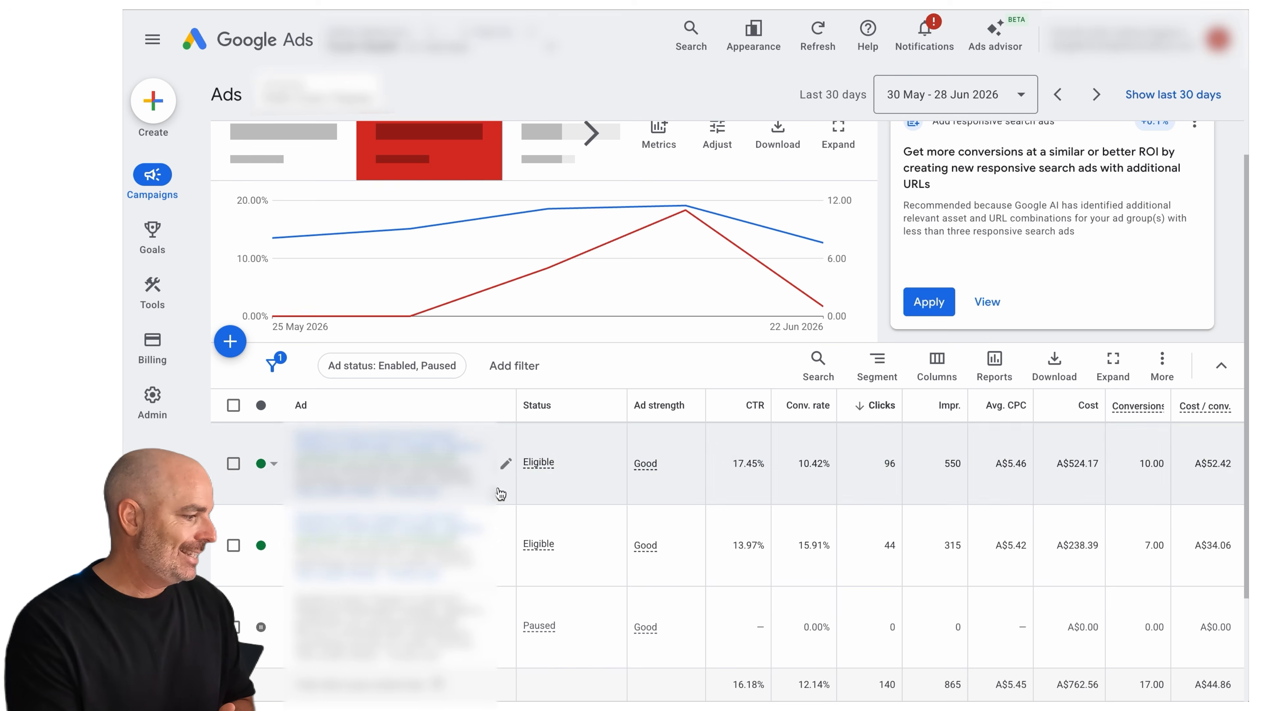
# Select the second eligible ad and examine its CTR, conversion rate and cost per conversion
pyautogui.click(498, 553)
pyautogui.scroll(-5, 503, 545)
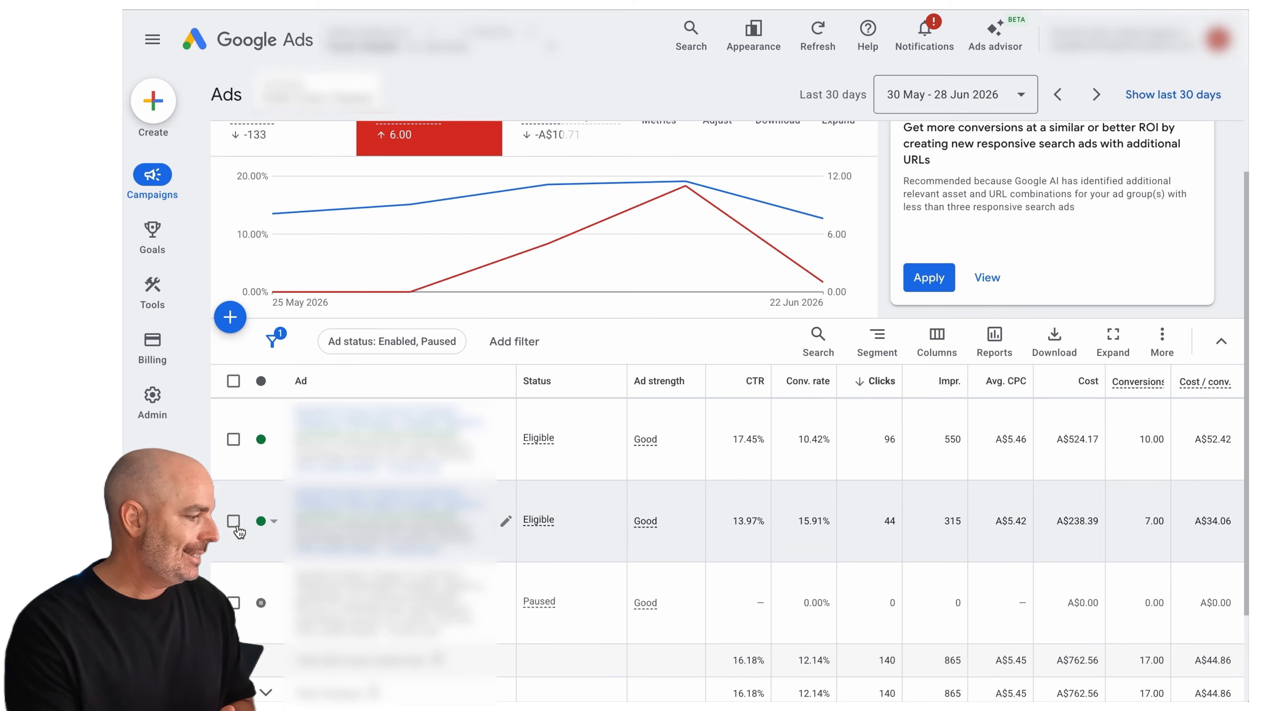
pyautogui.click(236, 524)
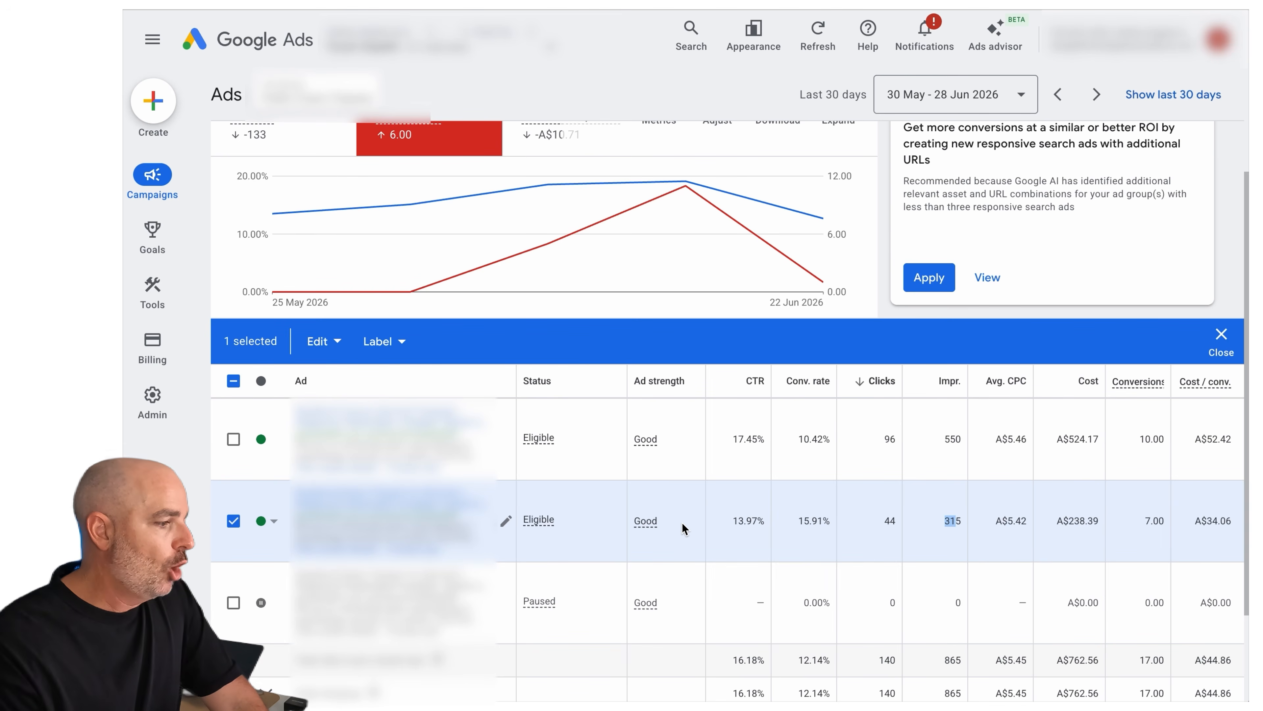
pyautogui.moveTo(738, 523); pyautogui.dragTo(761, 524)
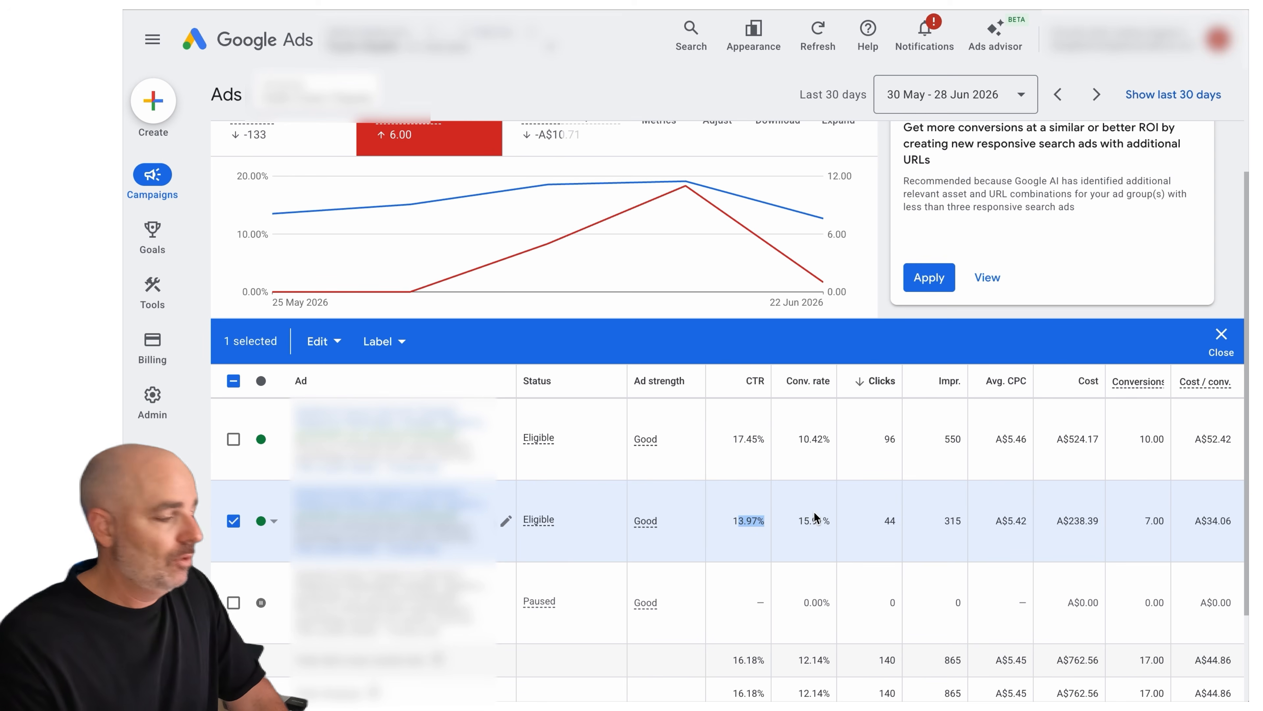
pyautogui.moveTo(800, 522); pyautogui.dragTo(818, 523)
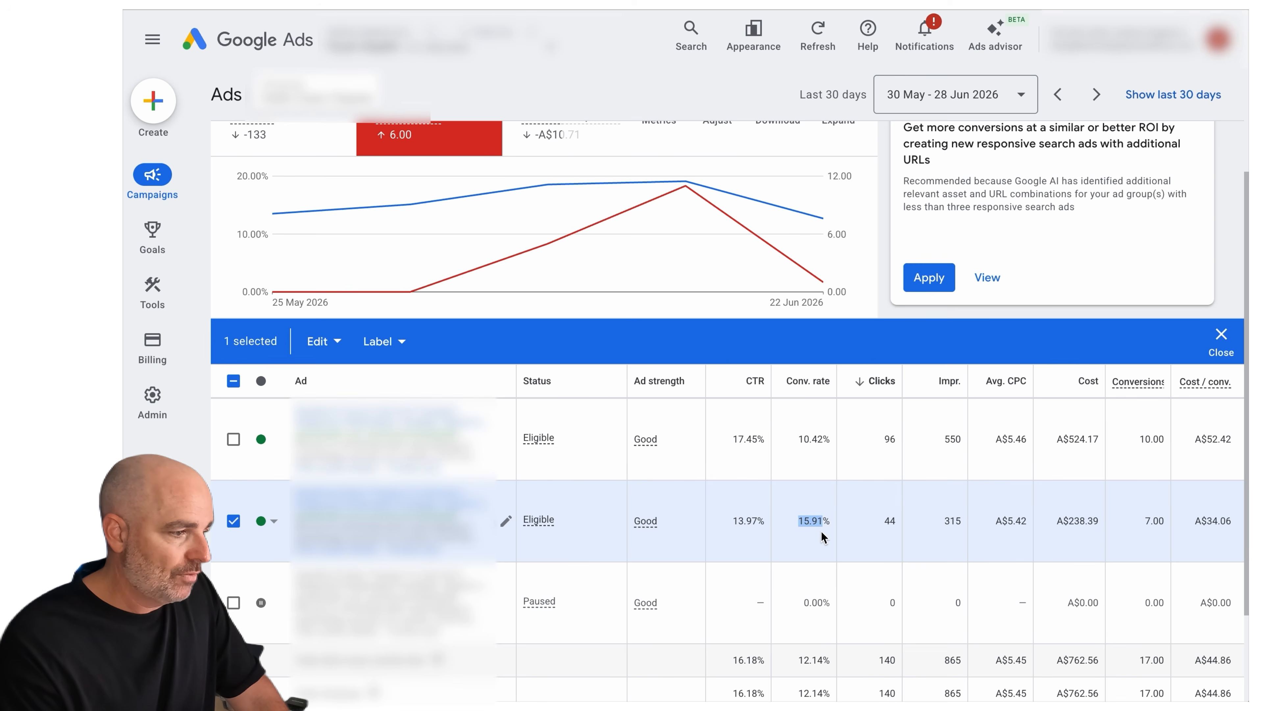
pyautogui.moveTo(1203, 524); pyautogui.dragTo(1218, 525)
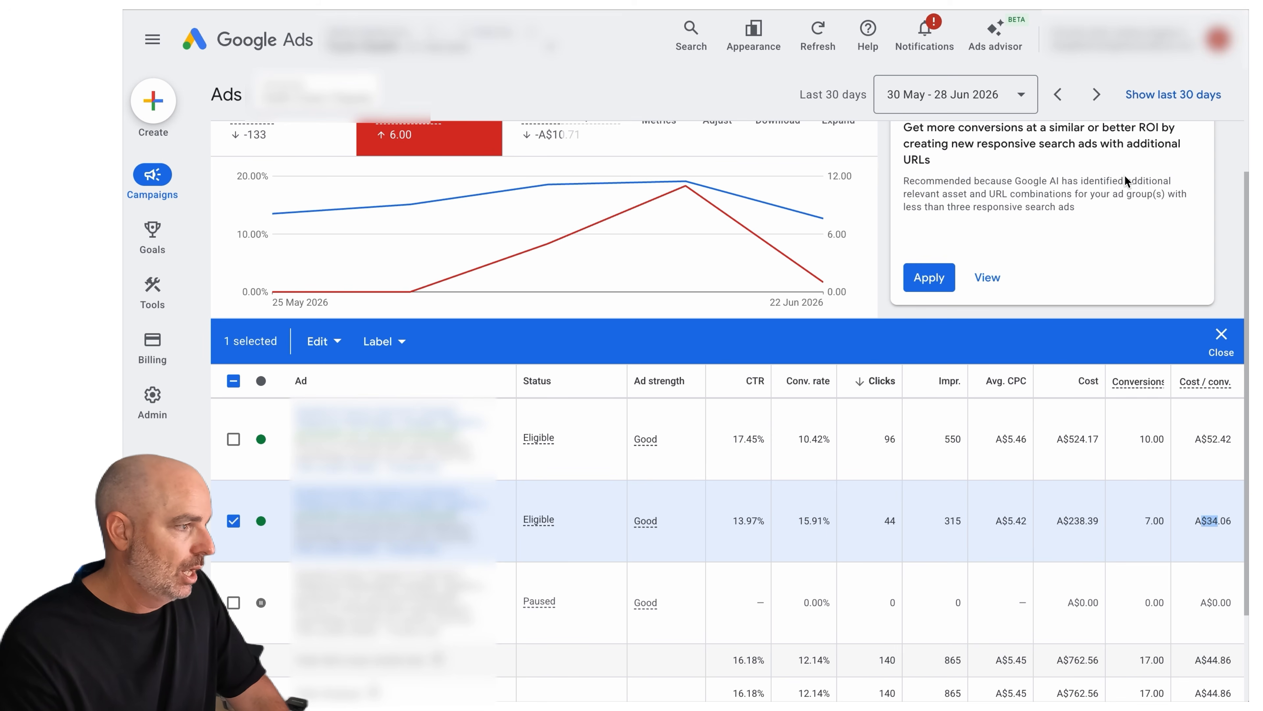
# Set the ads report to the last 7 days and review the selected ad's recent performance
pyautogui.click(985, 102)
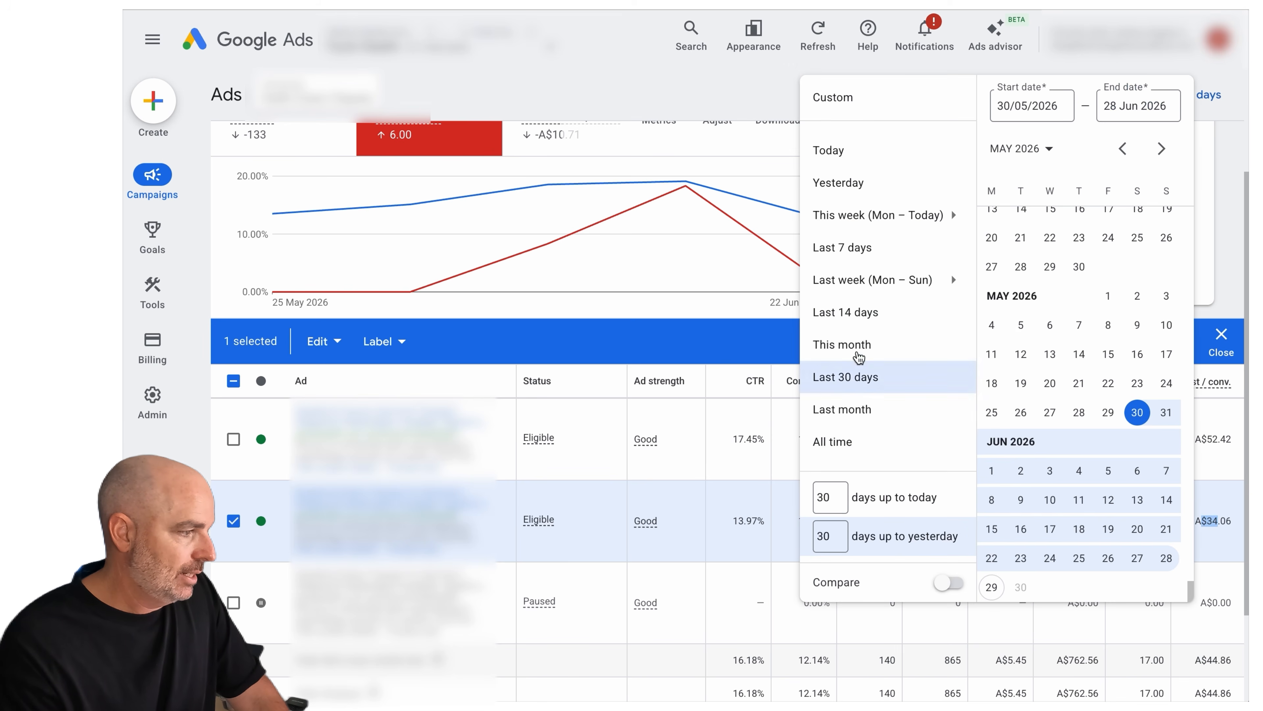
pyautogui.click(846, 247)
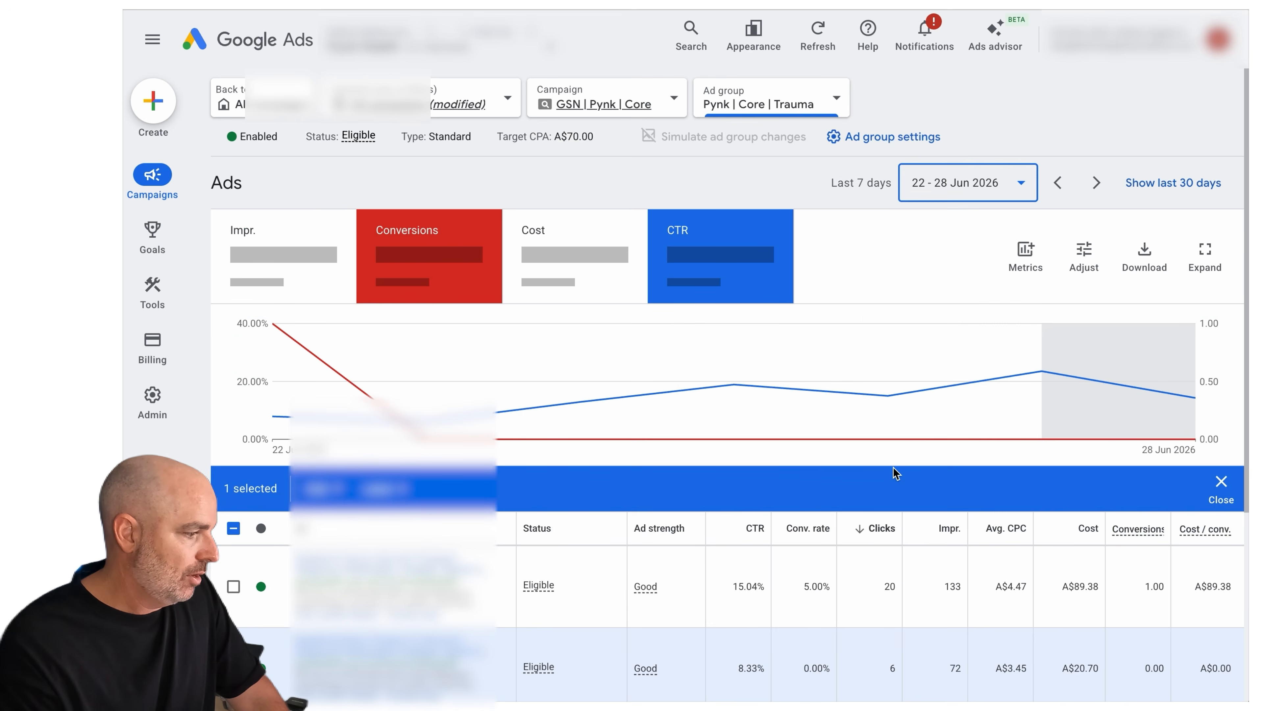
pyautogui.scroll(-5, 893, 470)
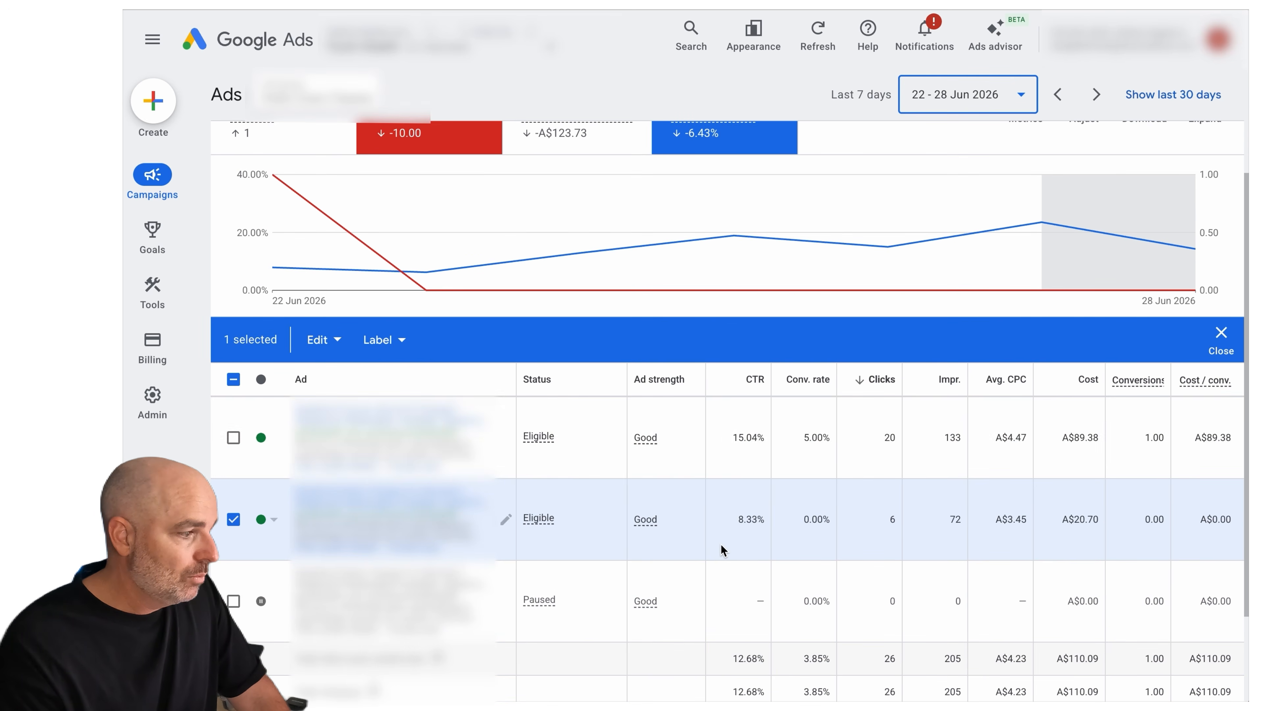
# Set the ads report to the last 14 days and examine the selected ad's conversion rate
pyautogui.click(952, 102)
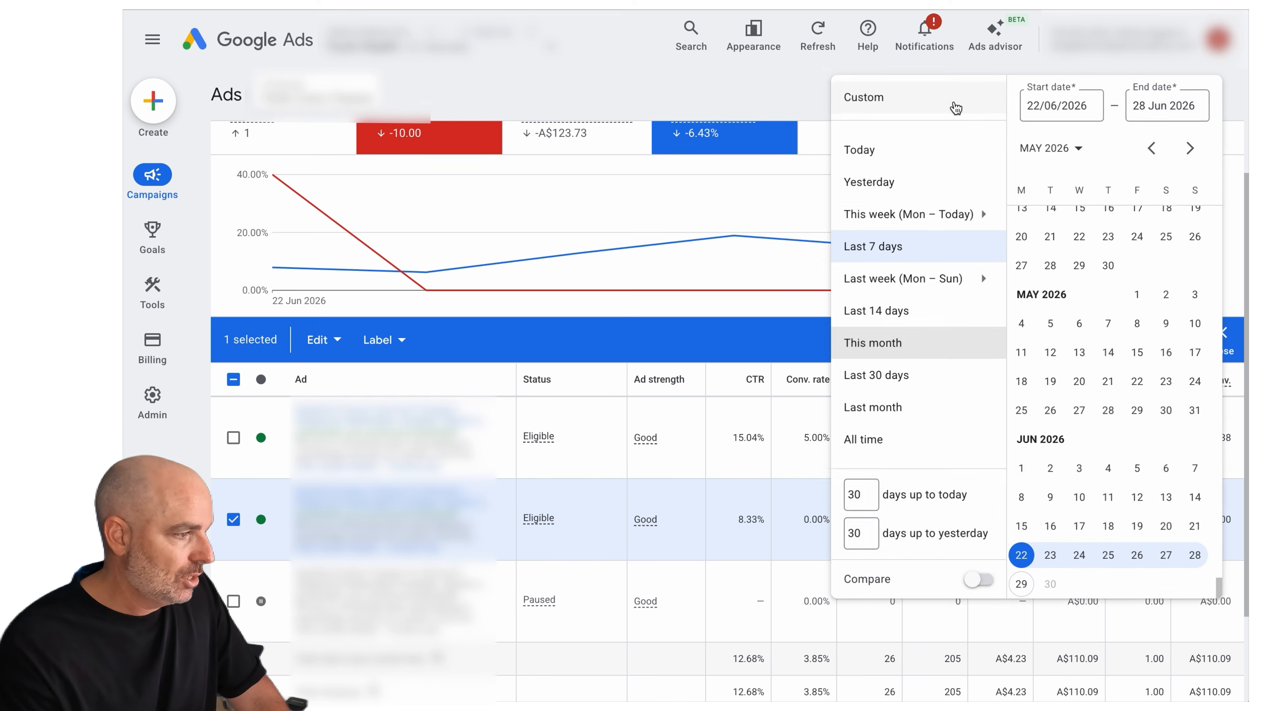
pyautogui.click(901, 314)
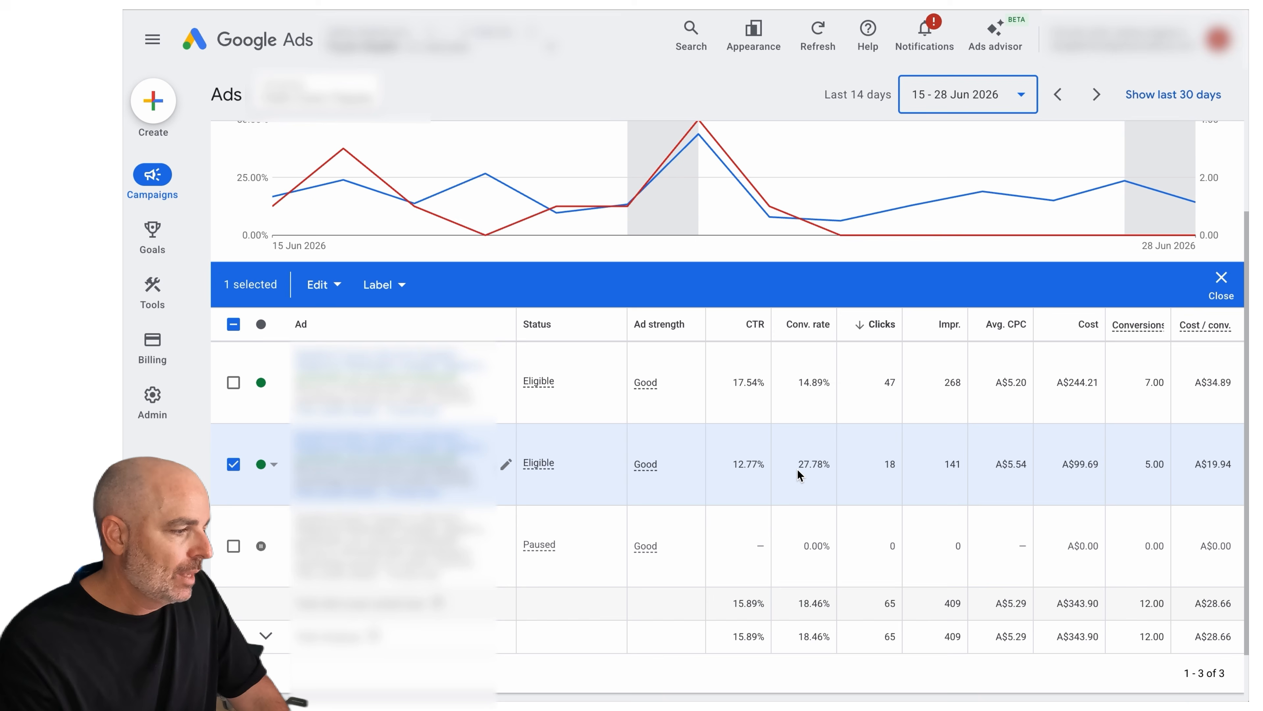
pyautogui.moveTo(805, 465); pyautogui.dragTo(841, 468)
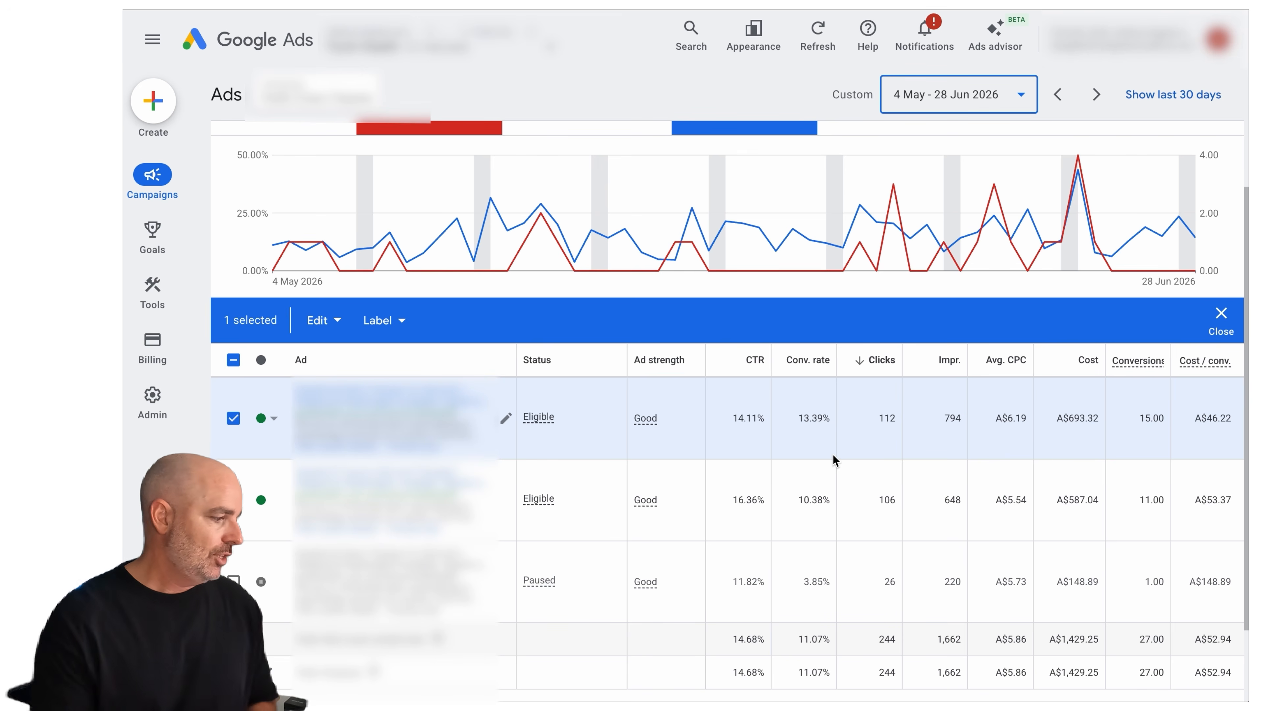
# Compare the paused ad's conversion rate with the eligible ads for 4 May - 28 Jun 2026
pyautogui.moveTo(793, 583); pyautogui.dragTo(824, 579)
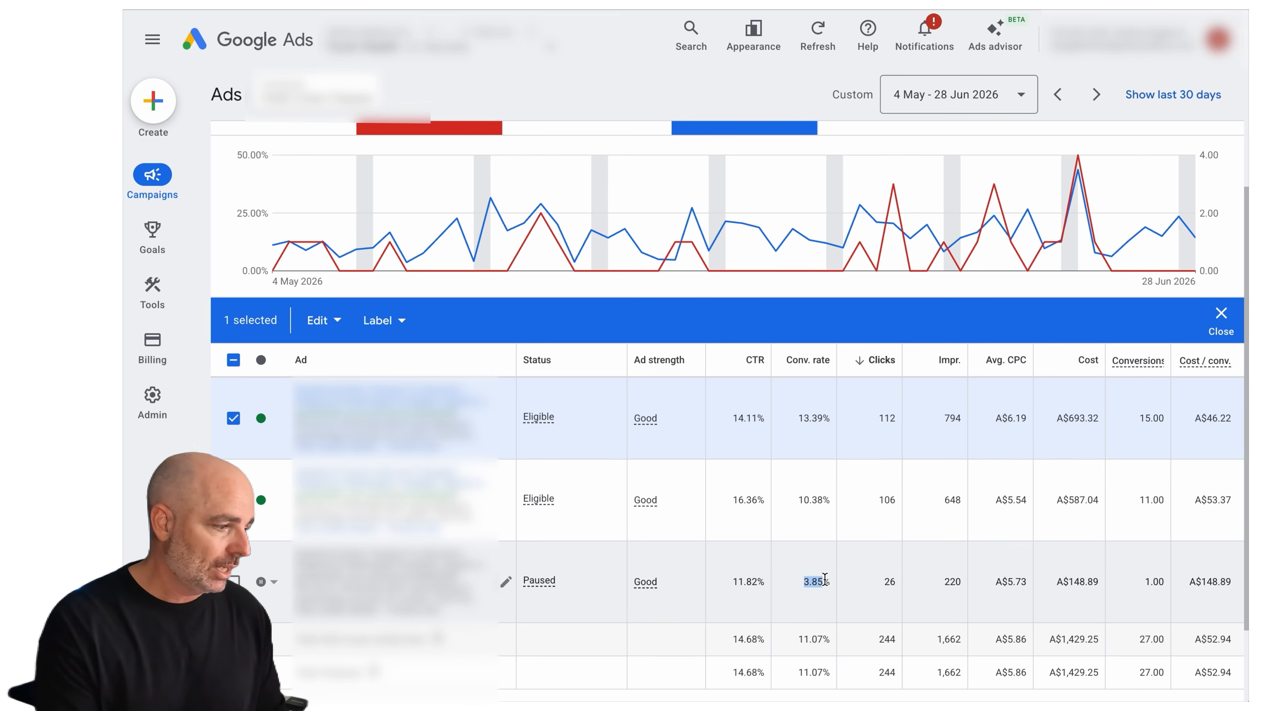
pyautogui.scroll(-1, 815, 584)
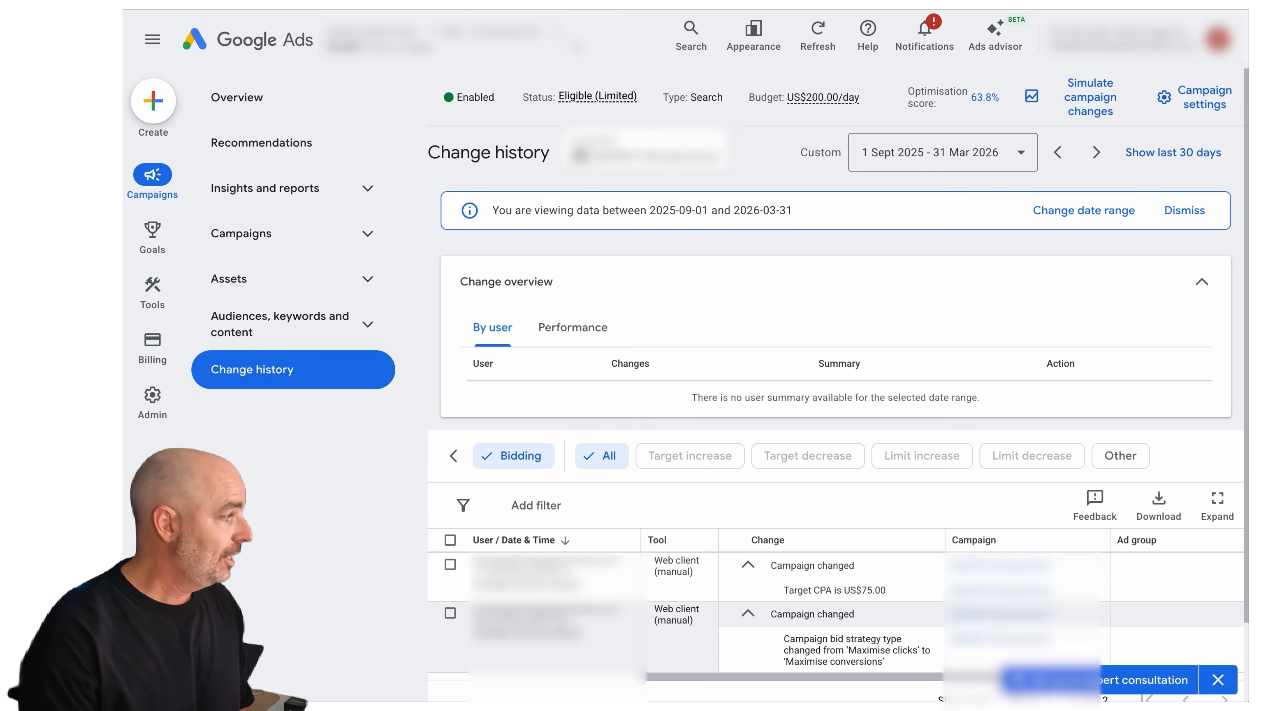
# Select both bidding changes in the campaign's change history and review the bid strategy and target CPA changes
pyautogui.click(162, 42)
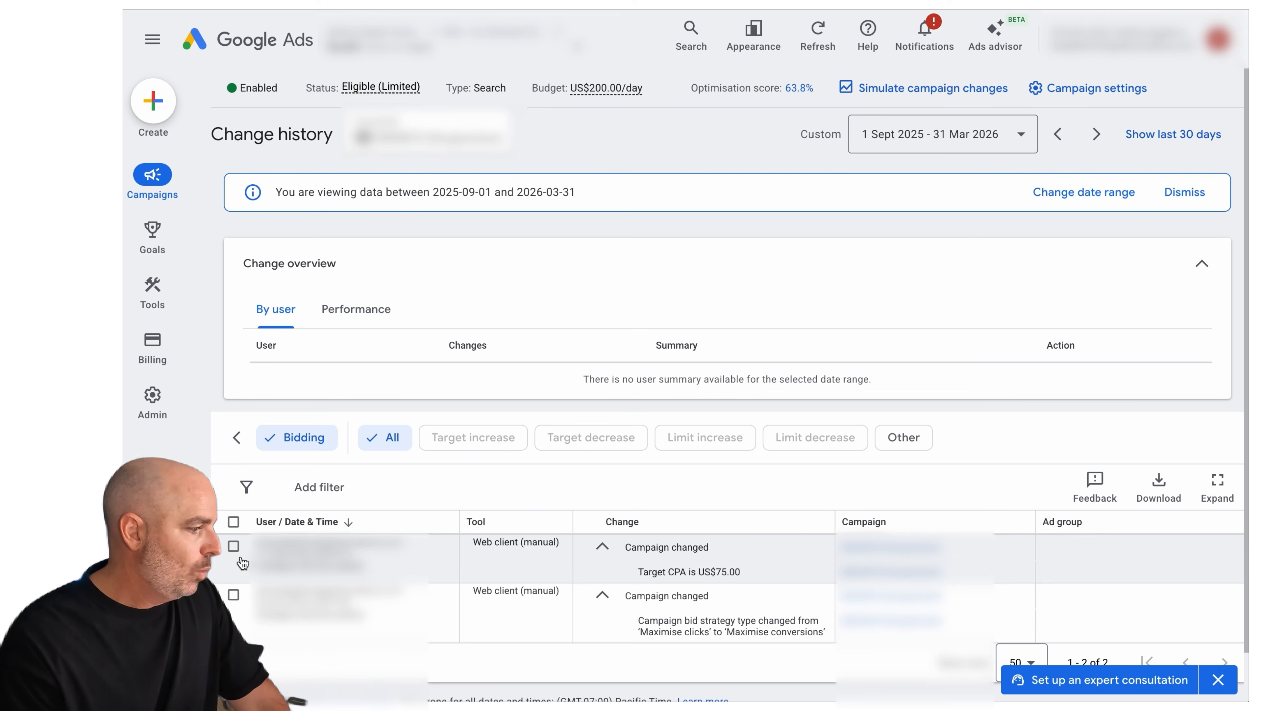
pyautogui.click(233, 594)
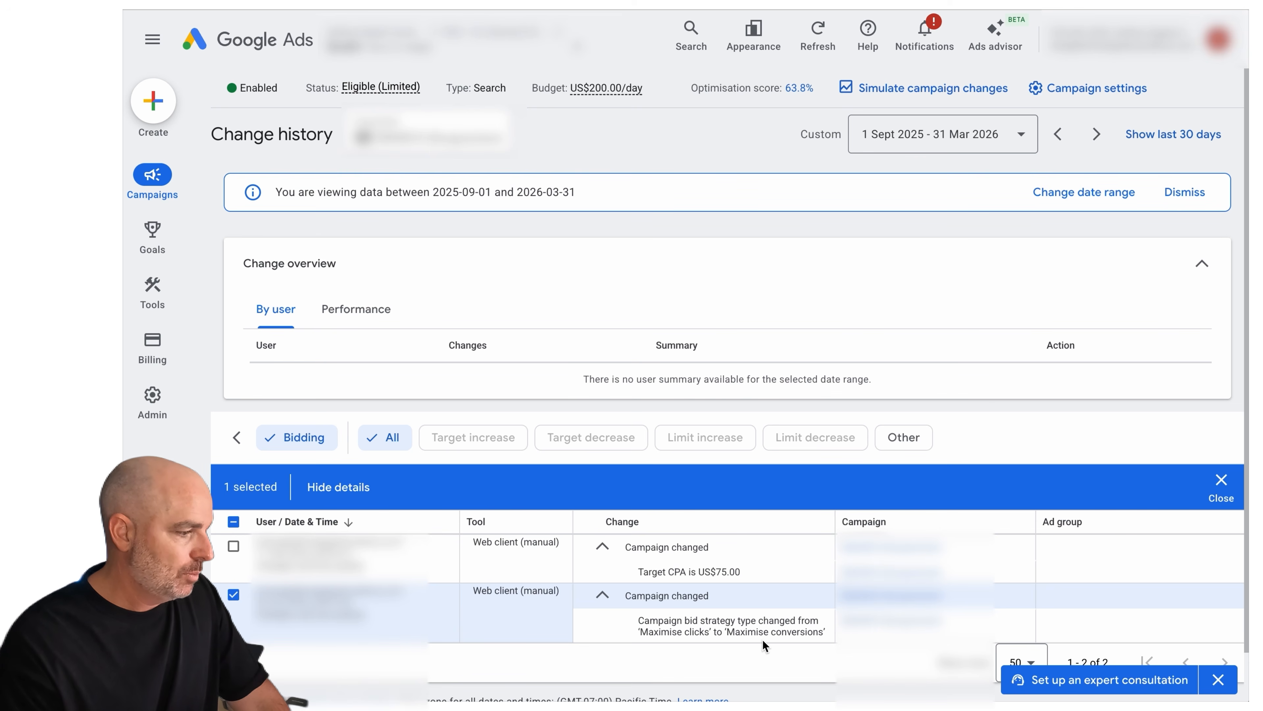
pyautogui.click(233, 547)
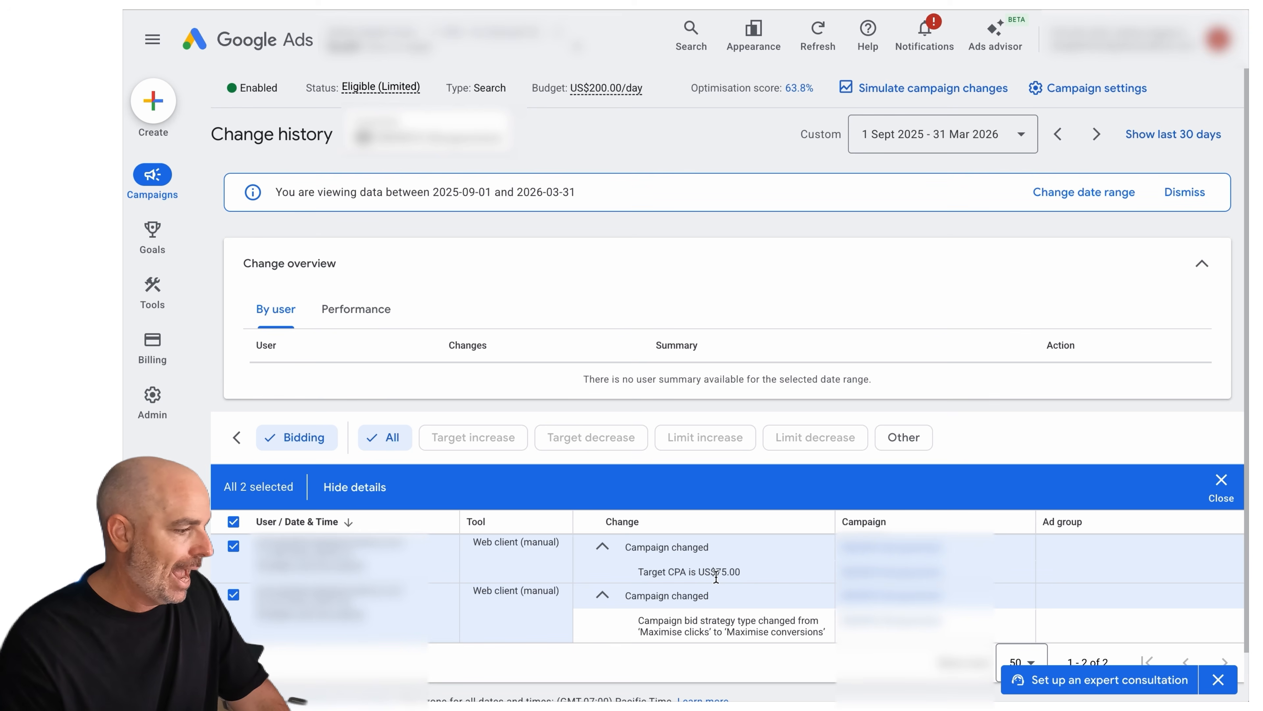
# Open the campaign overview and show its performance summary for 1 Aug 2025 - 30 Apr 2026
pyautogui.moveTo(154, 172)
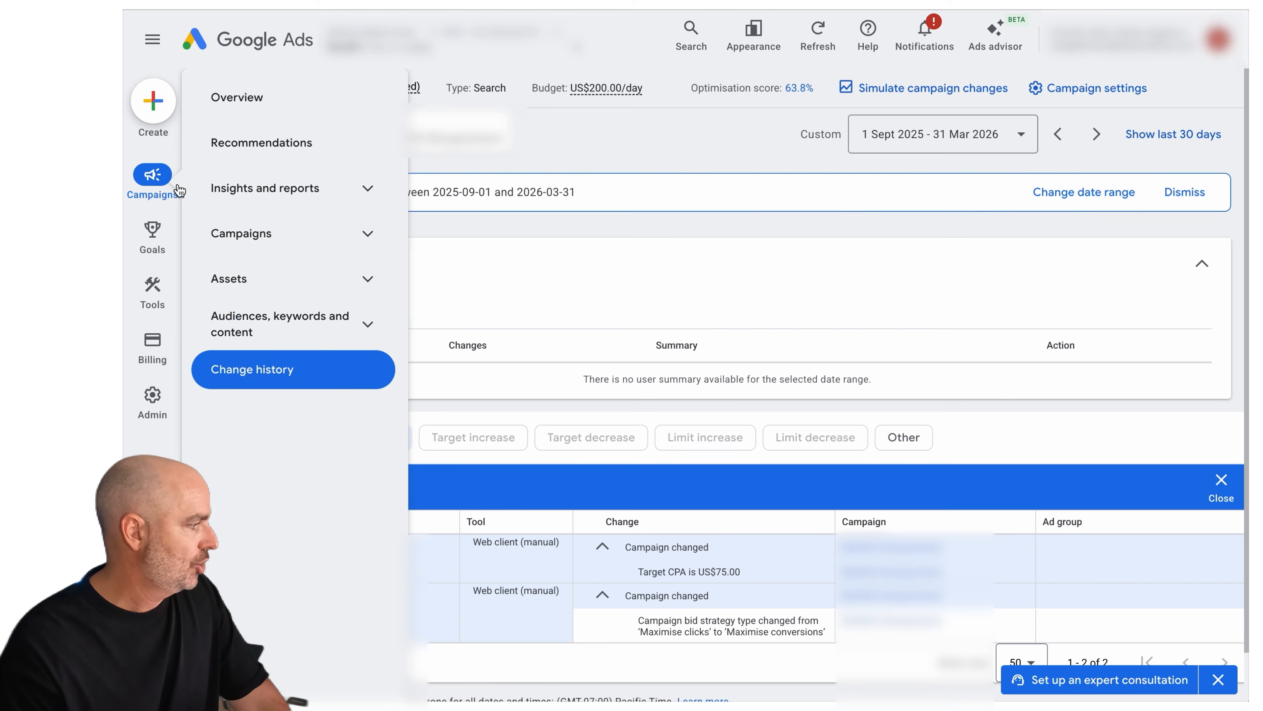
pyautogui.click(242, 107)
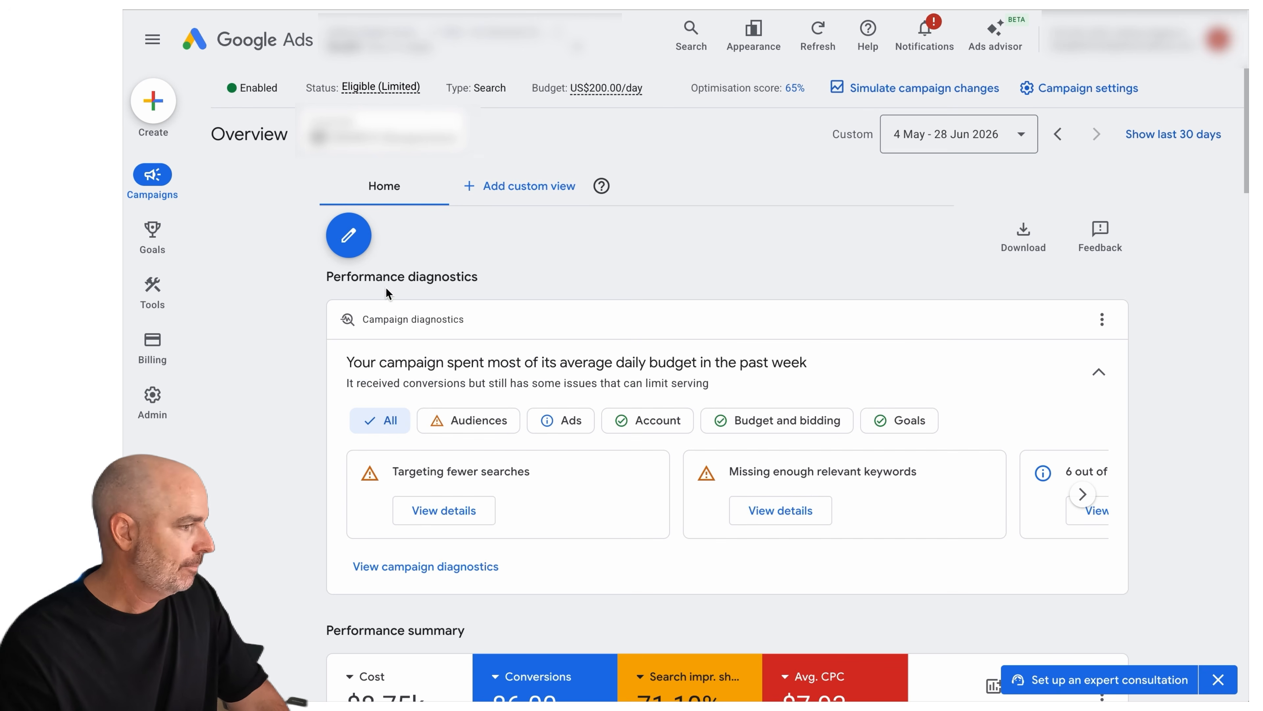
pyautogui.click(904, 142)
pyautogui.scroll(1, 1080, 356)
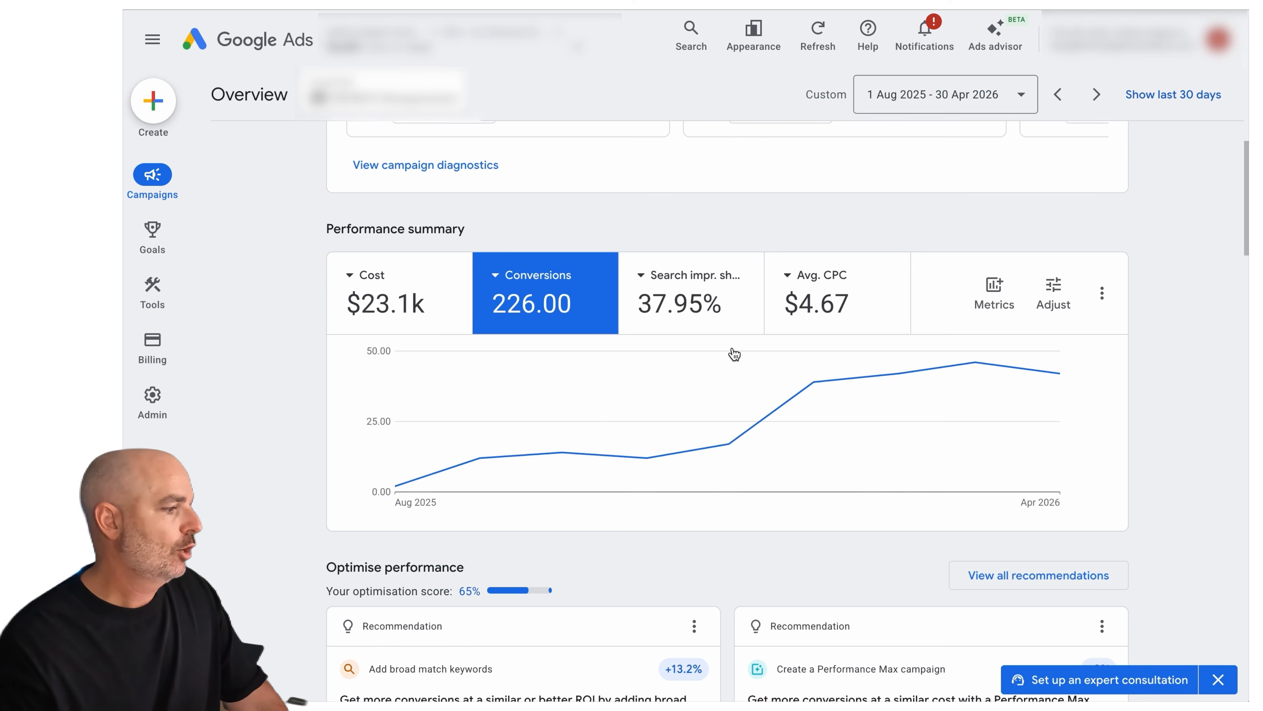
# Compare the conversions trend with cost, average CPC and search impression share in the performance summary chart
pyautogui.click(398, 299)
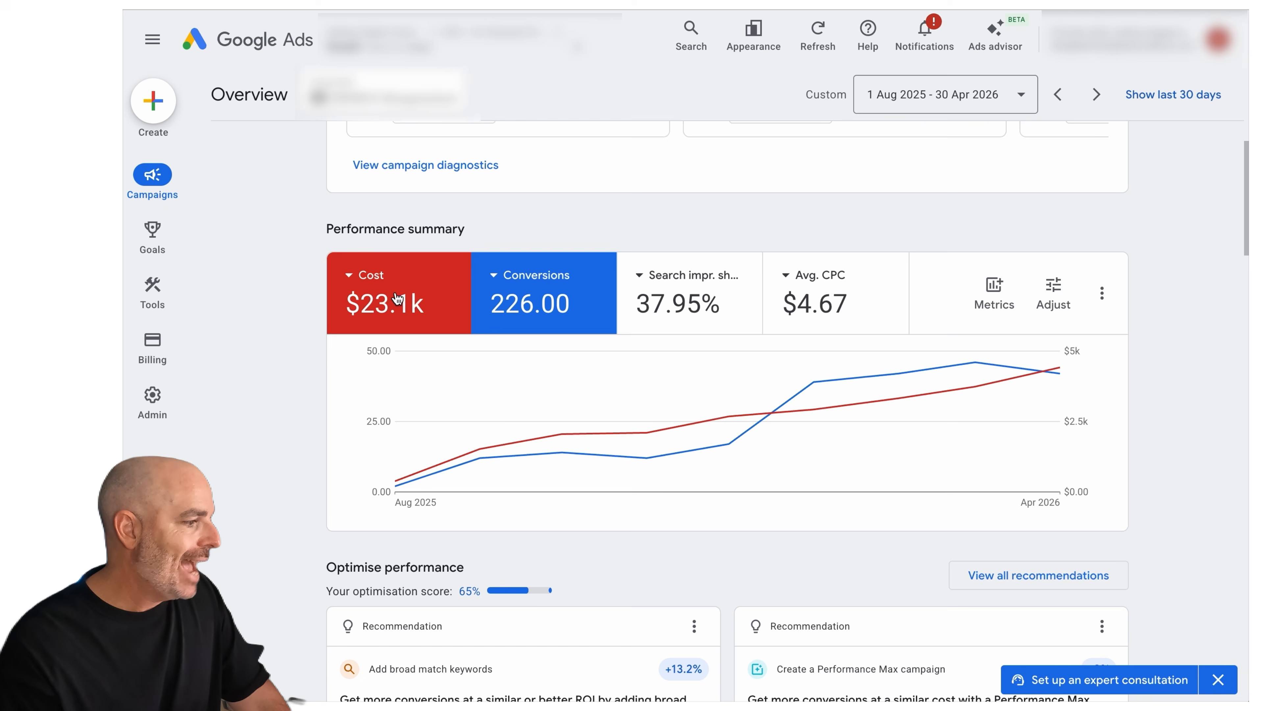
pyautogui.click(397, 298)
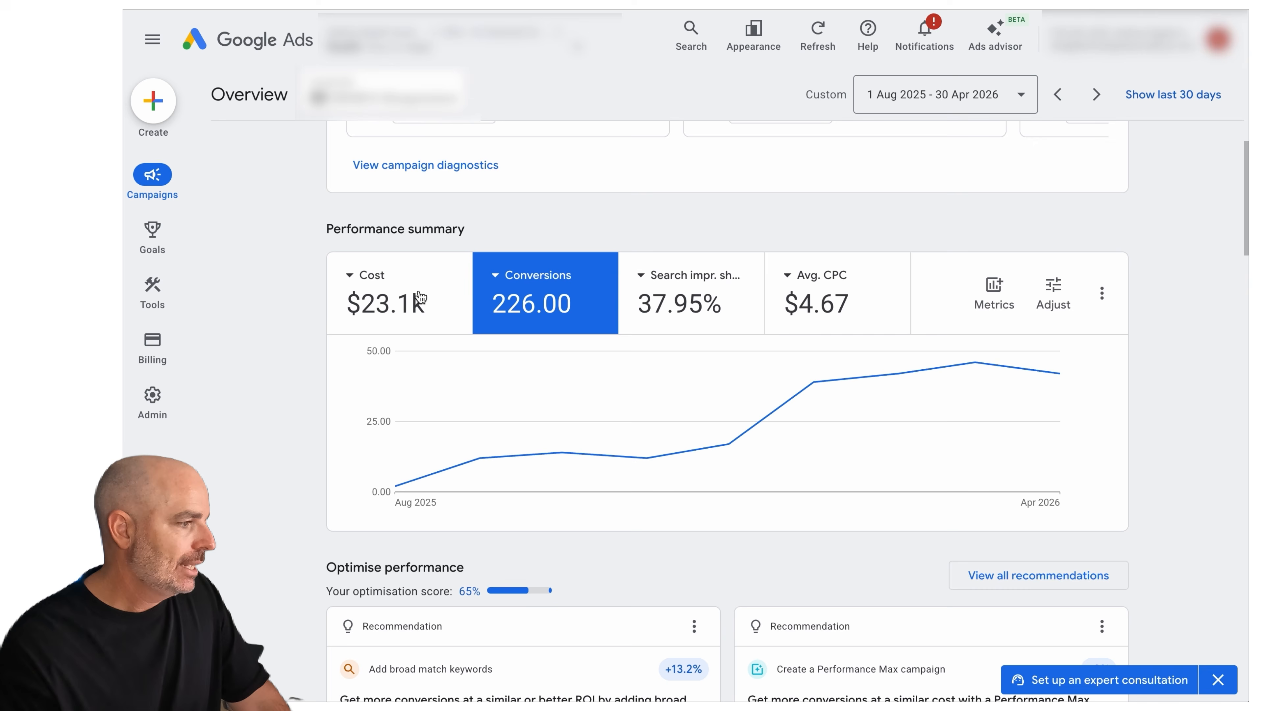
pyautogui.click(861, 302)
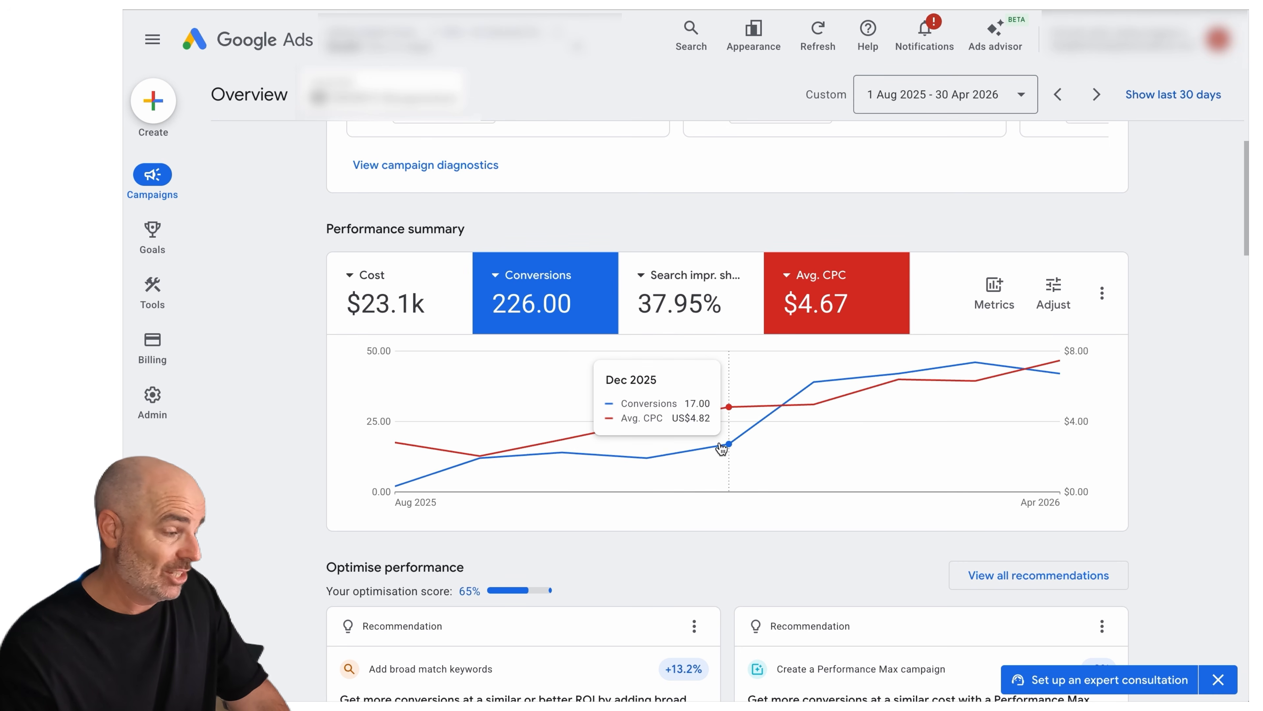
pyautogui.click(689, 298)
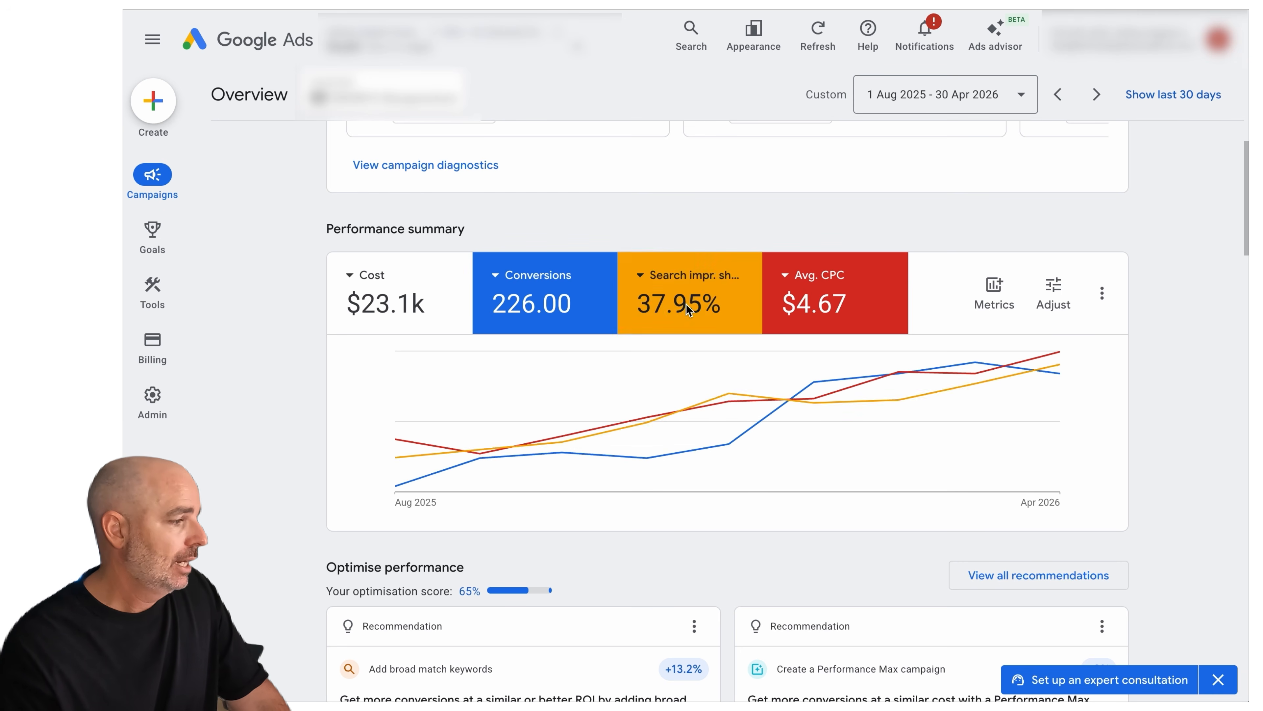
# Replace the search impression share metric with Cost / conv. and plot it with conversions only, leaving average CPC out
pyautogui.click(688, 273)
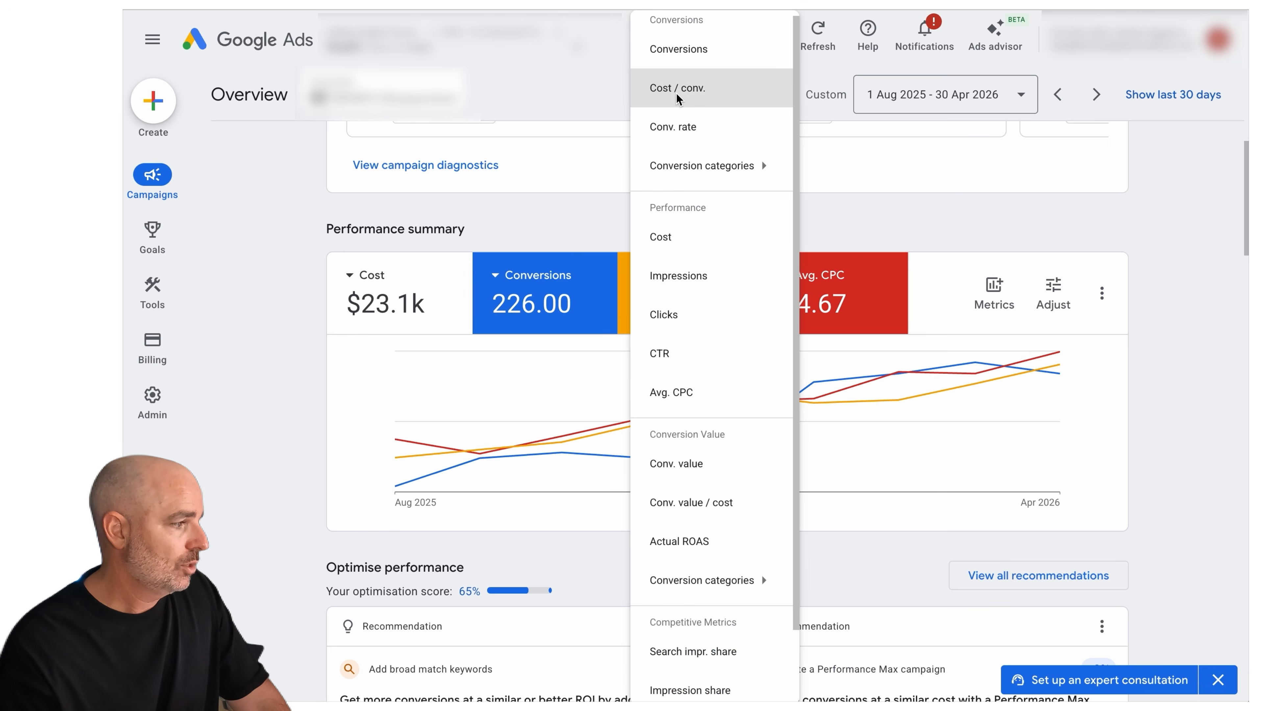
pyautogui.click(706, 89)
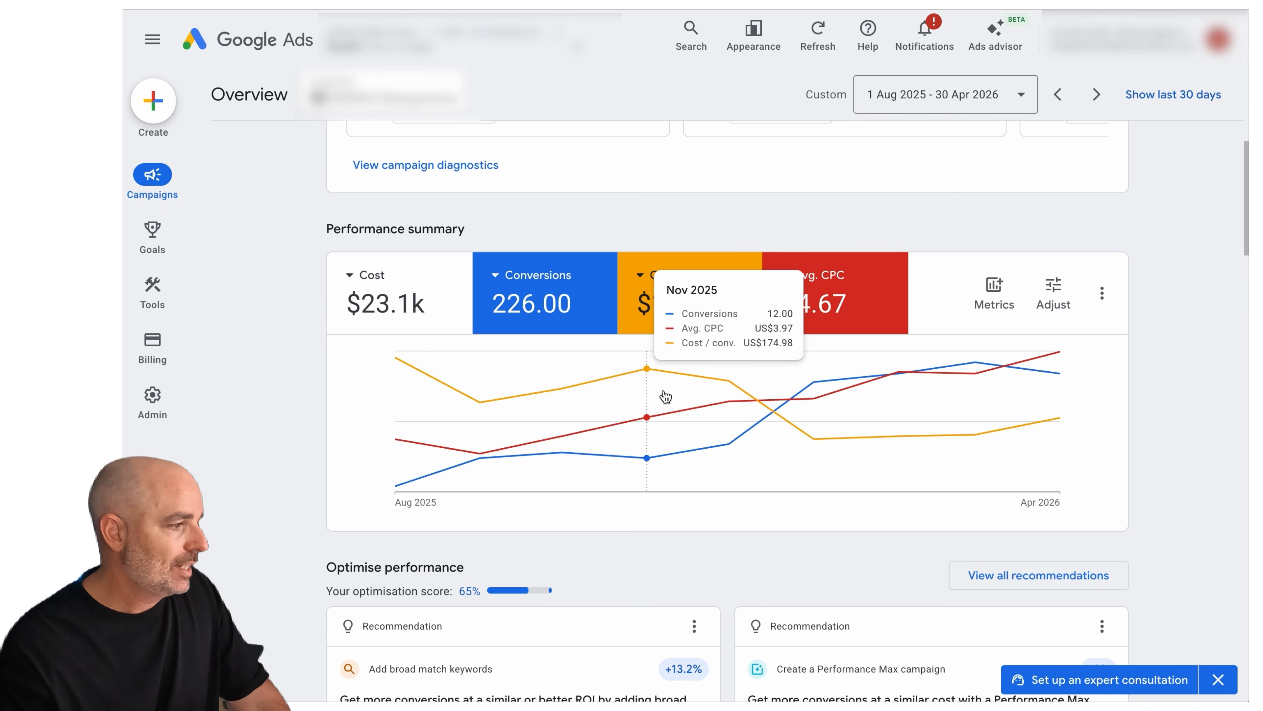
pyautogui.click(826, 319)
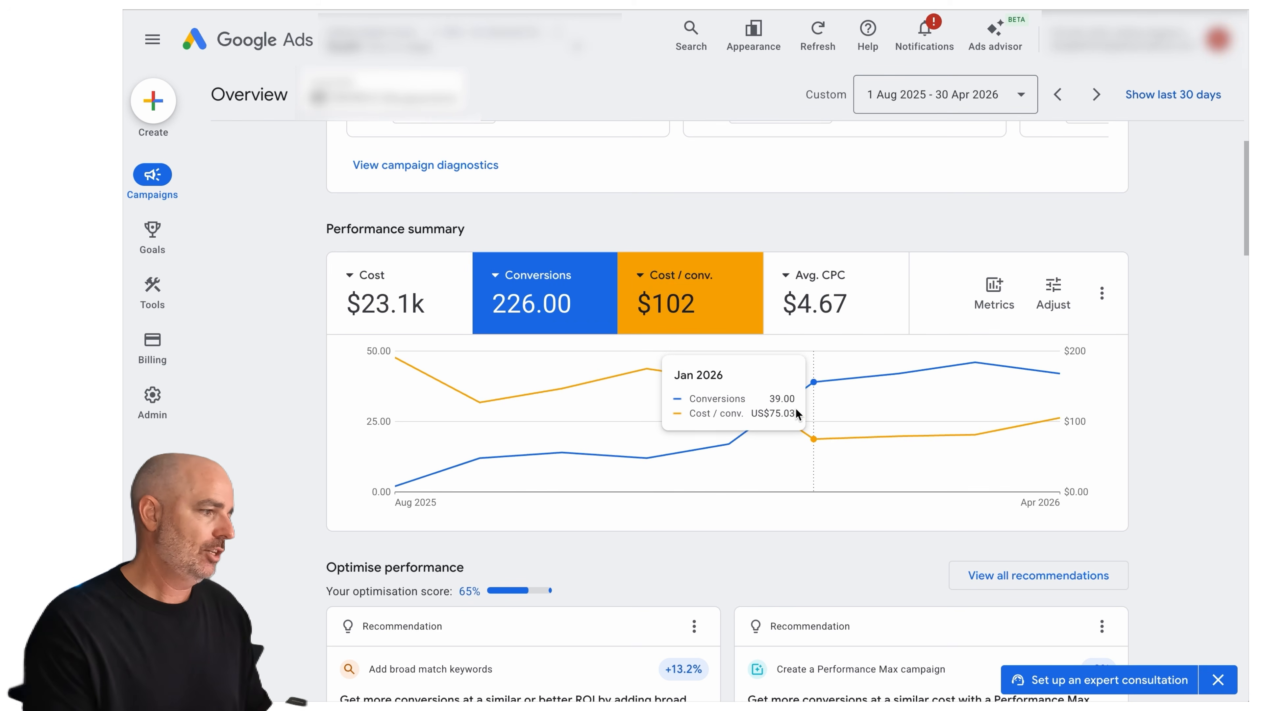
pyautogui.click(846, 313)
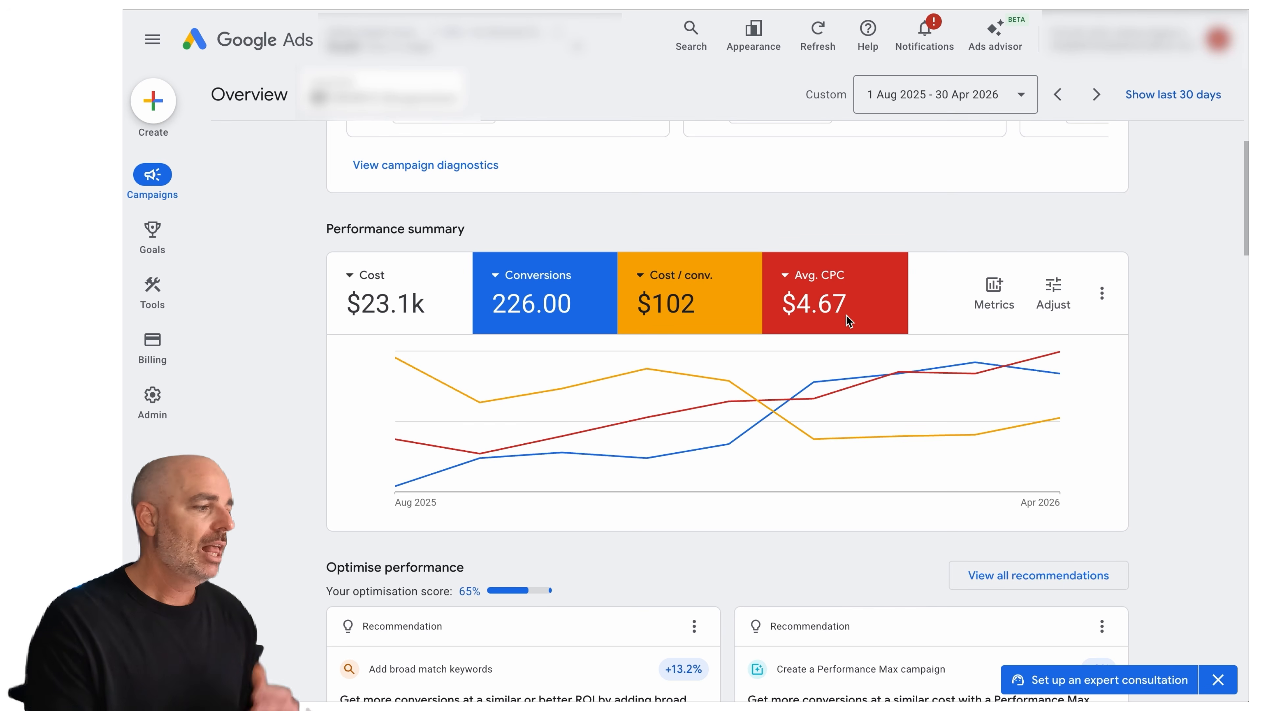
pyautogui.click(849, 321)
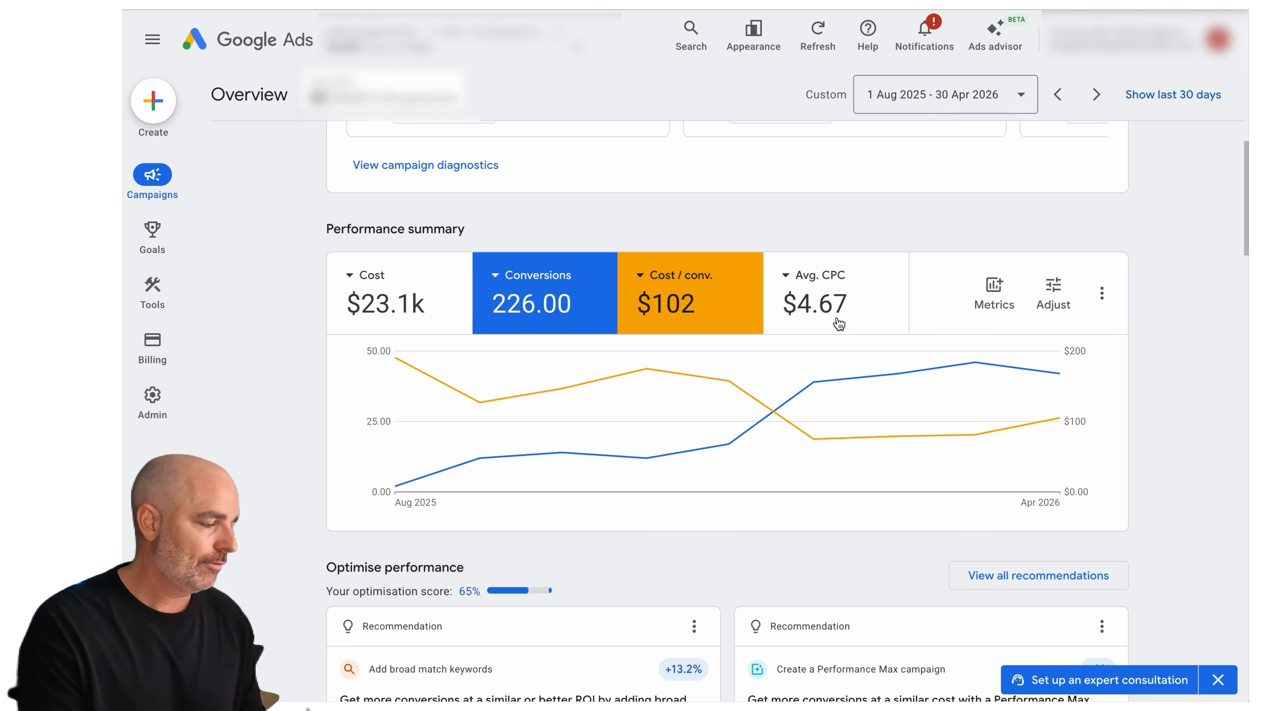
# Examine the monthly conversions and cost per conversion on the chart from December 2025 to March 2026
pyautogui.moveTo(825, 442)
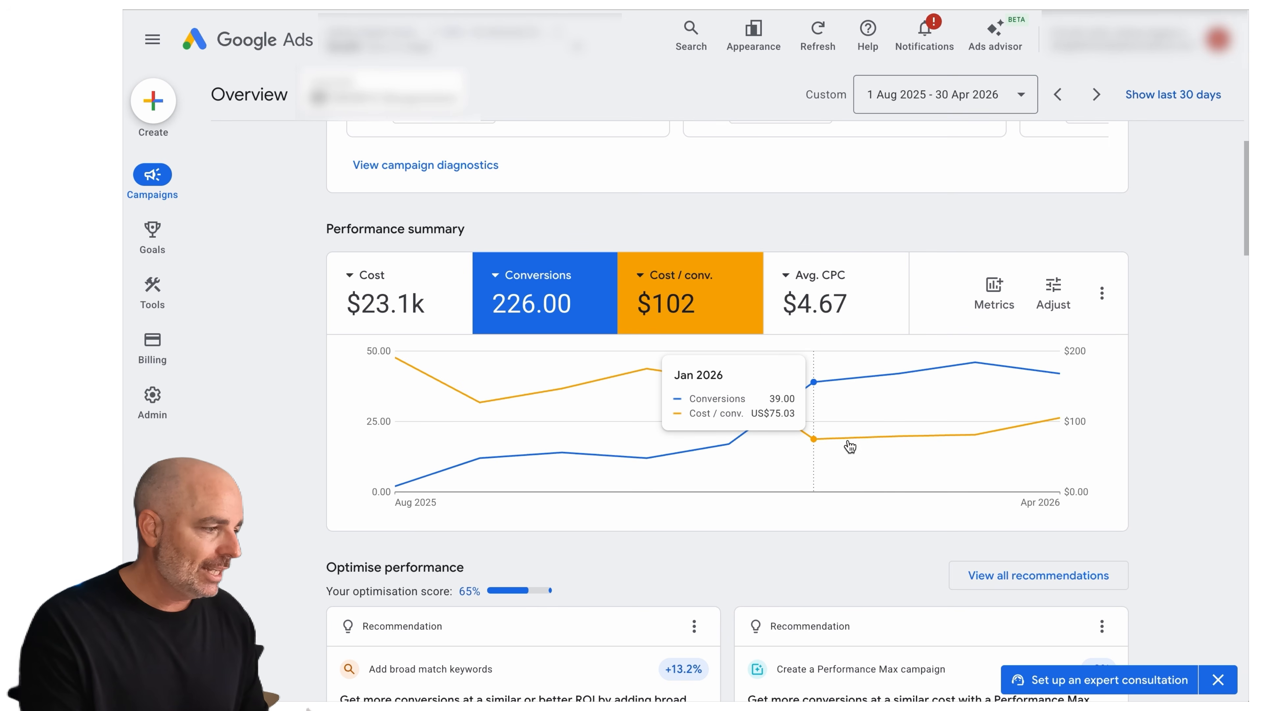
pyautogui.moveTo(865, 443)
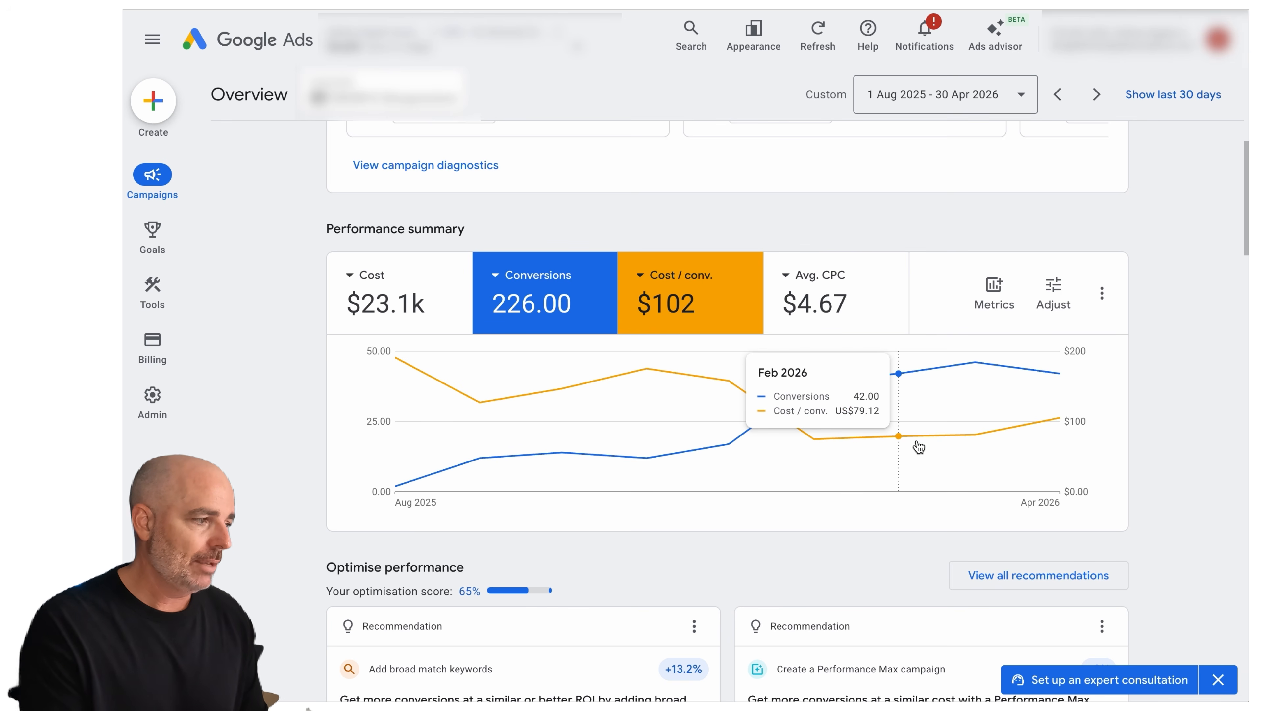
pyautogui.moveTo(950, 443)
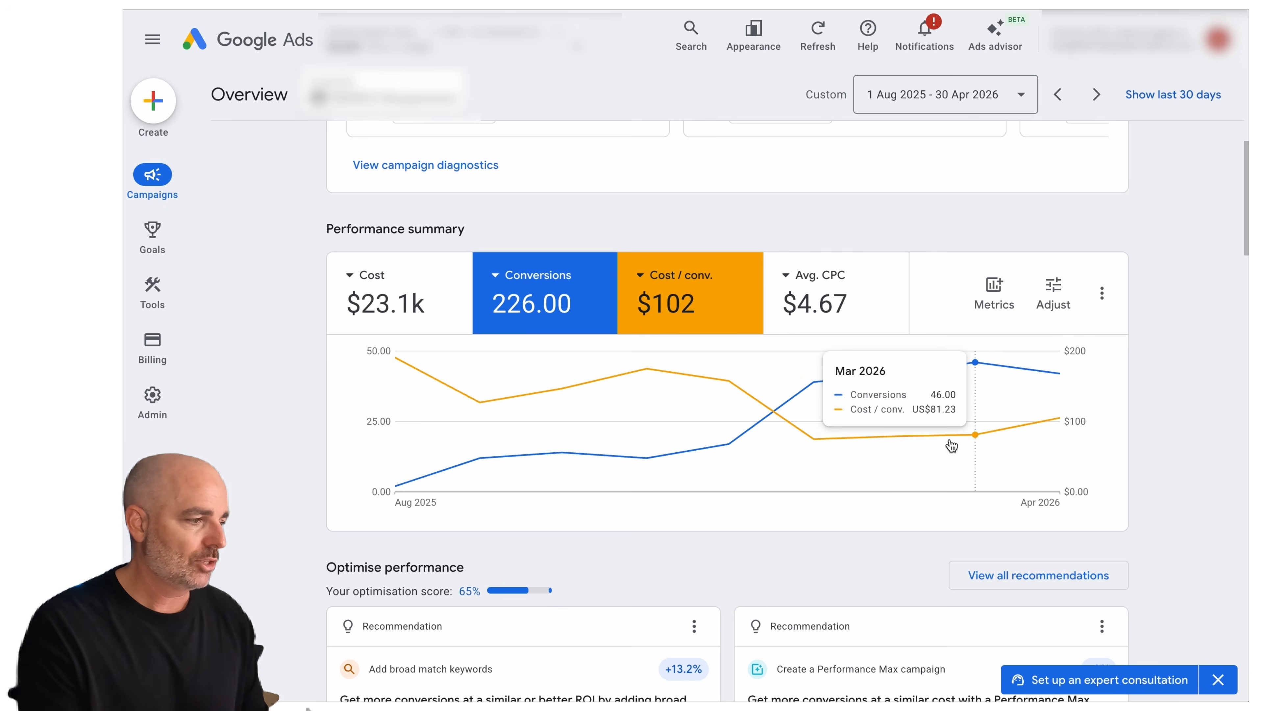
pyautogui.moveTo(757, 449)
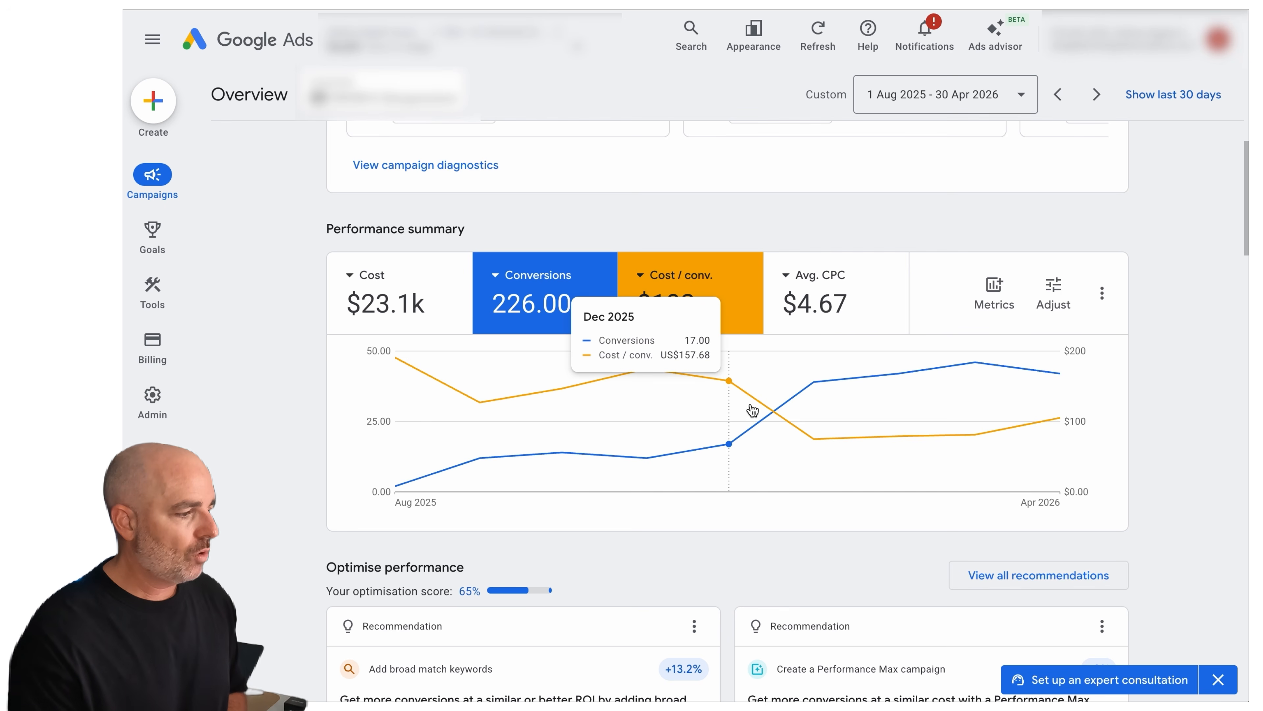
pyautogui.moveTo(784, 414)
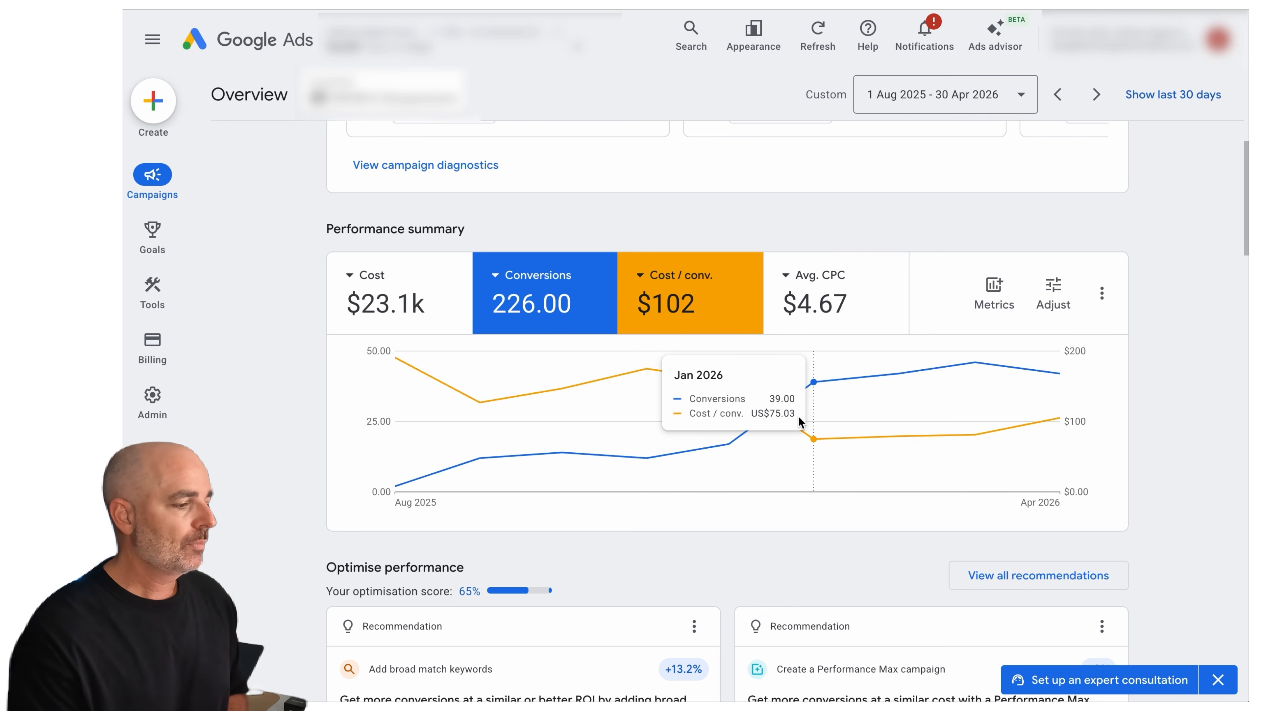
# Change the performance summary chart's time period to weekly
pyautogui.click(1102, 293)
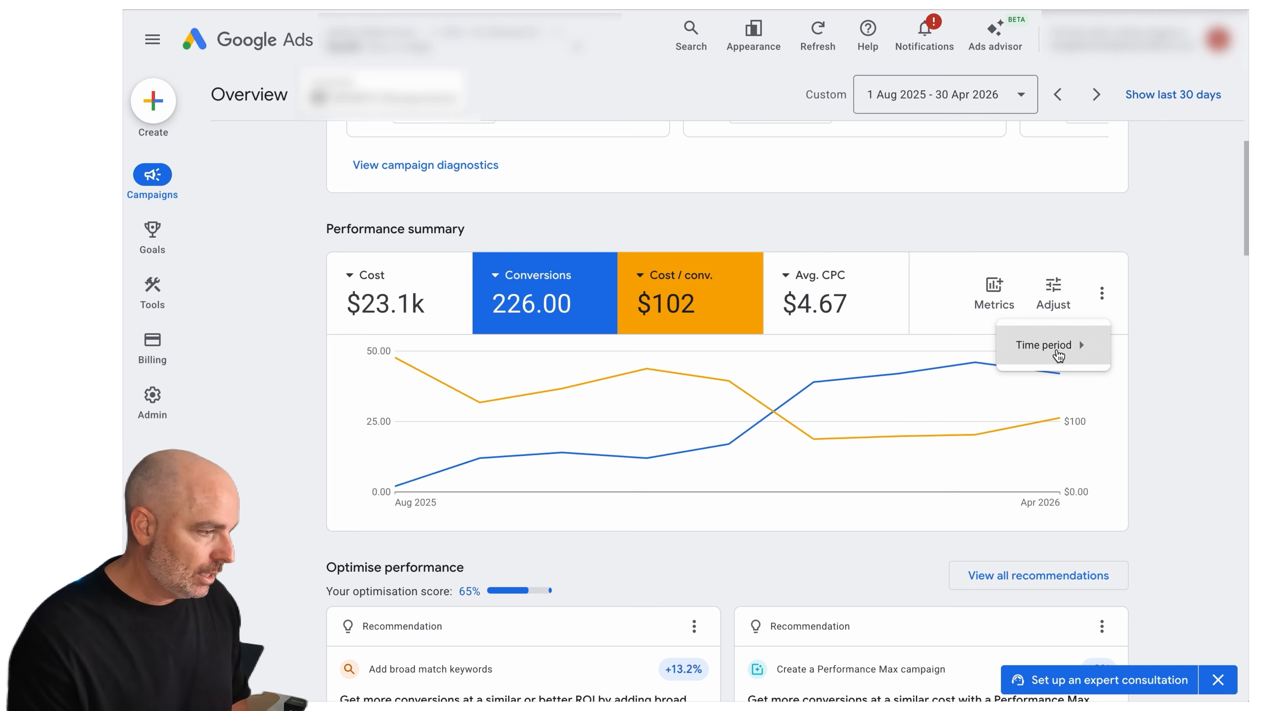
pyautogui.moveTo(1054, 368)
pyautogui.click(1144, 429)
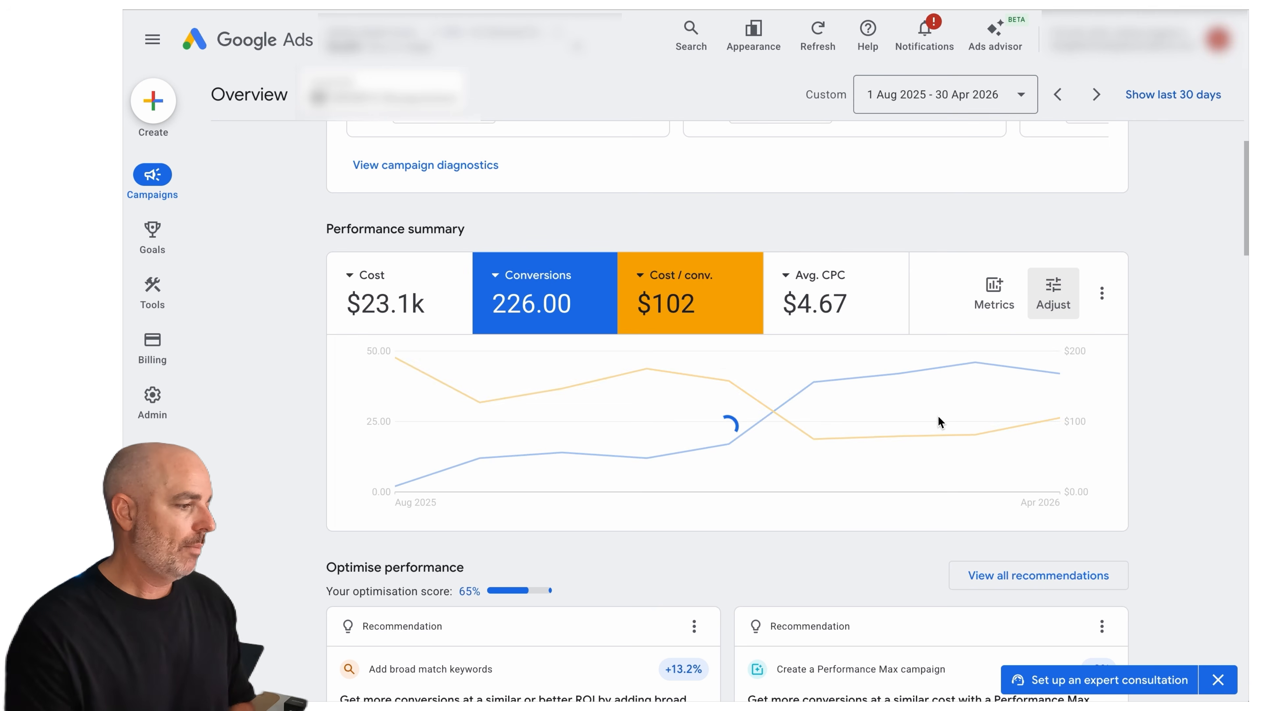
pyautogui.moveTo(932, 423)
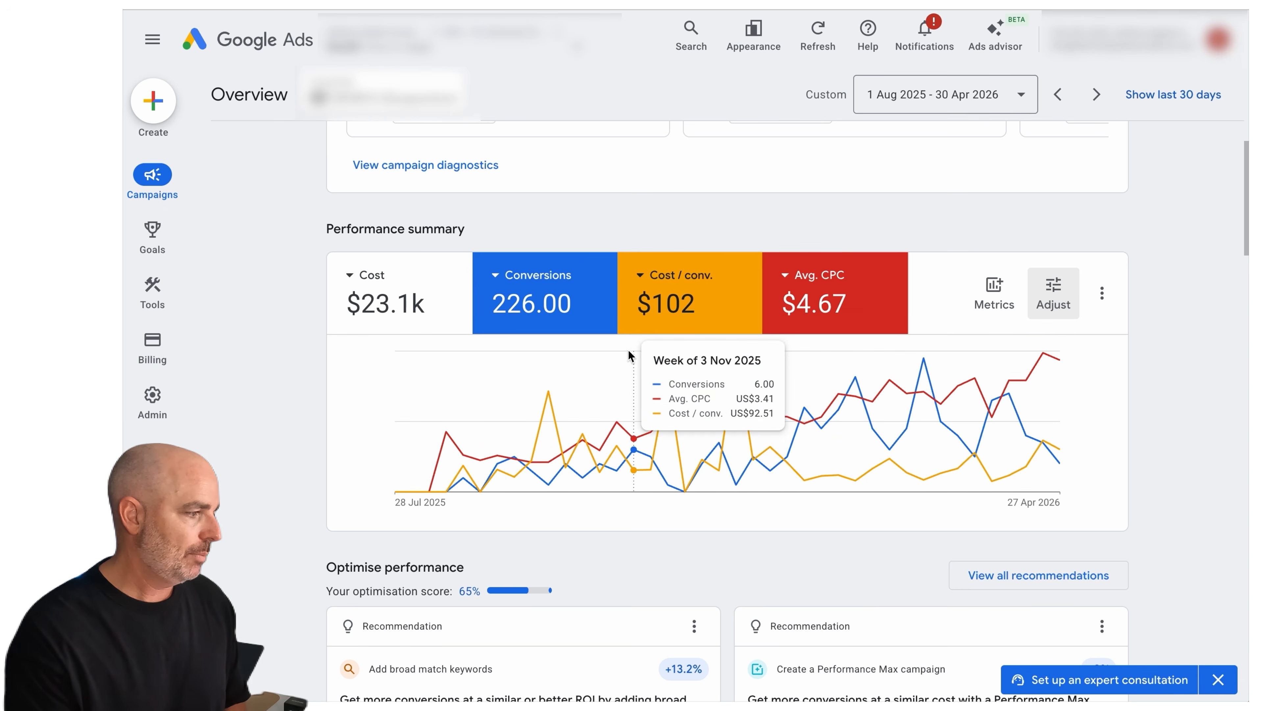
# Remove conversions and average CPC from the chart and examine the weekly cost per conversion around 12 Jan 2026
pyautogui.click(508, 317)
pyautogui.click(838, 286)
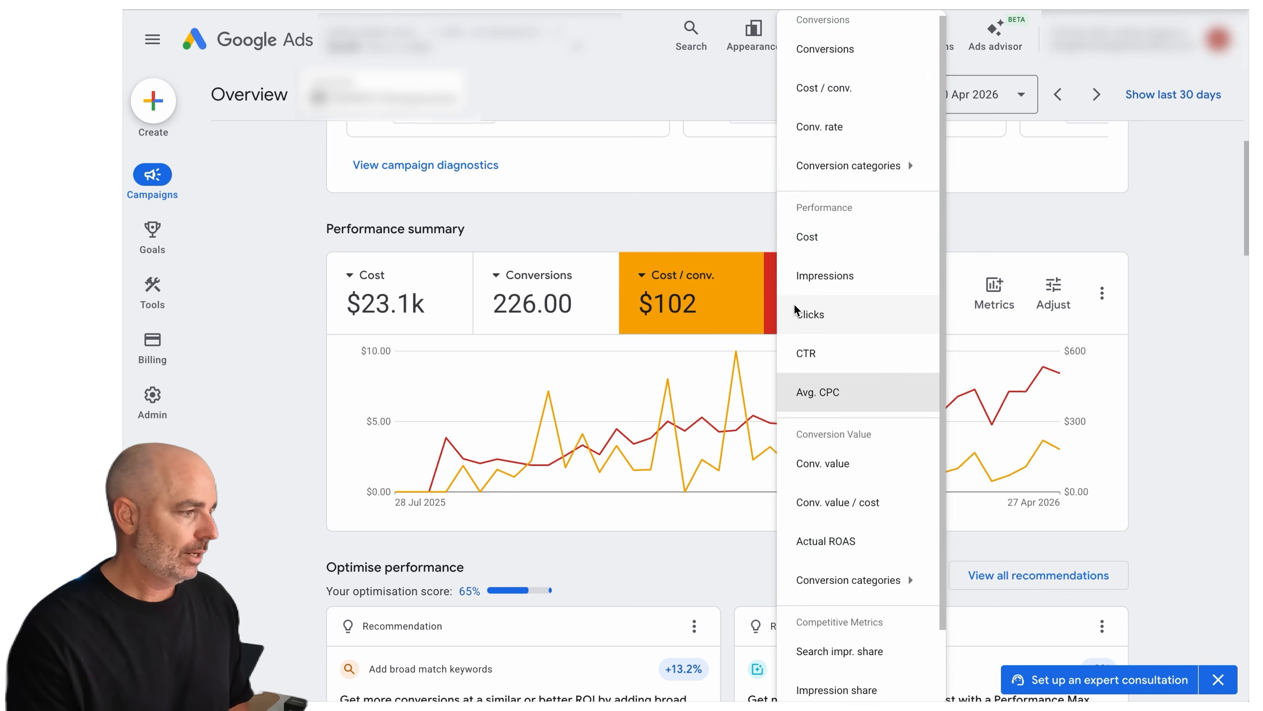
pyautogui.click(817, 389)
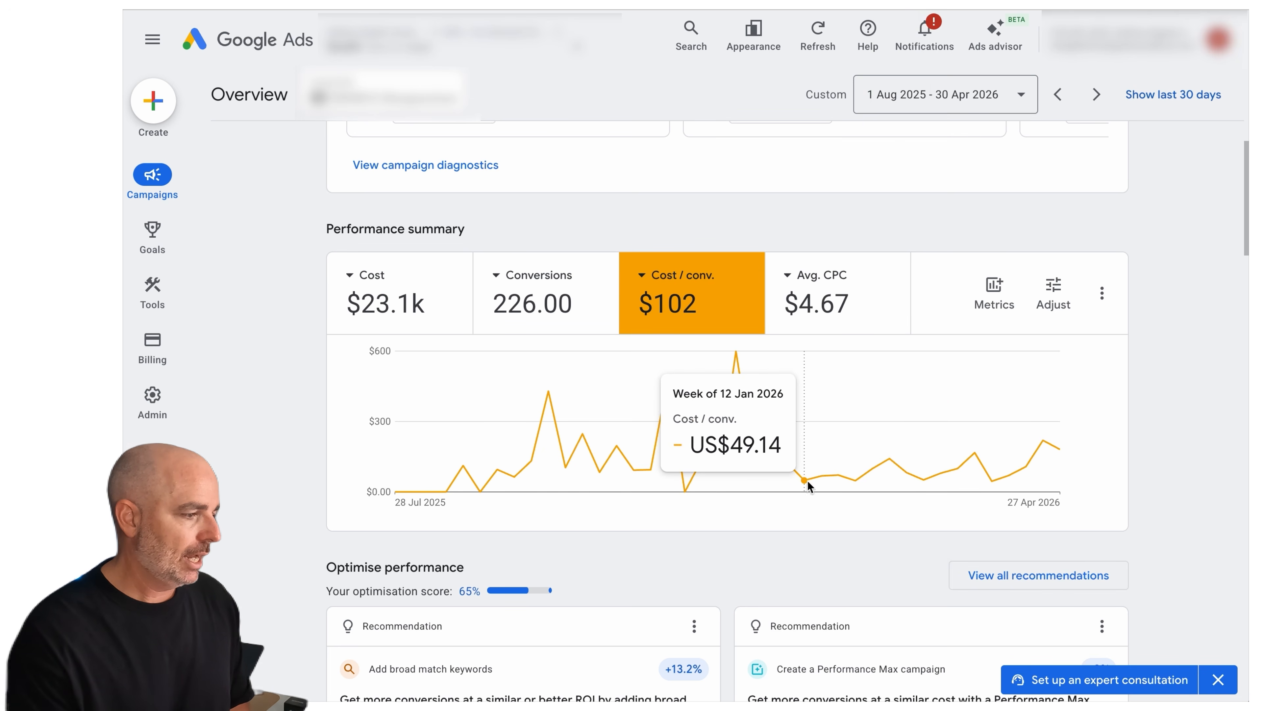